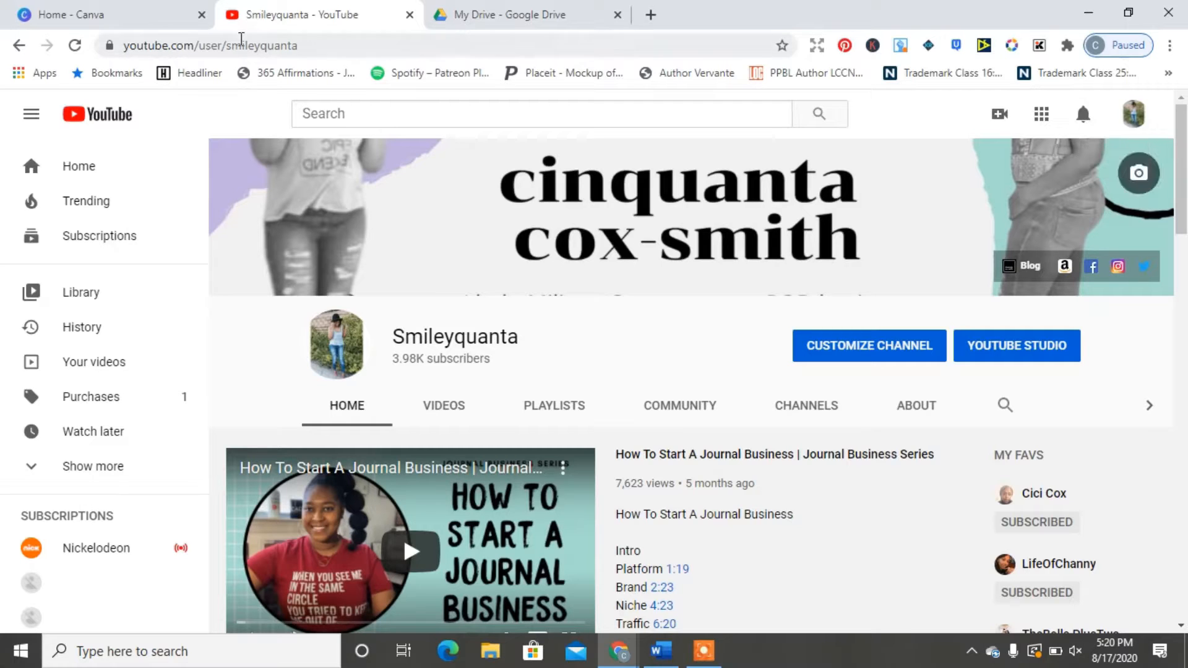
Step: Switch from the YouTube channel to the Canva home page tab
{"action": "left_click", "coordinate": [87, 13]}
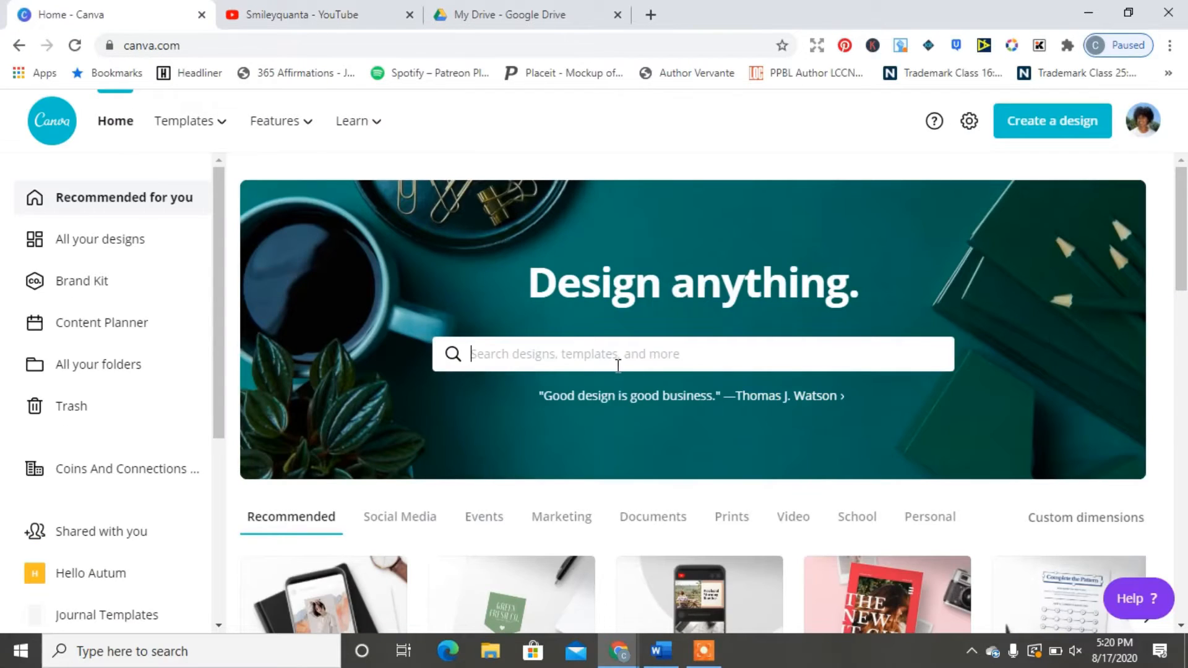
Step: Search Canva for 'business' and open the Business Card template results
{"action": "type", "text": "business"}
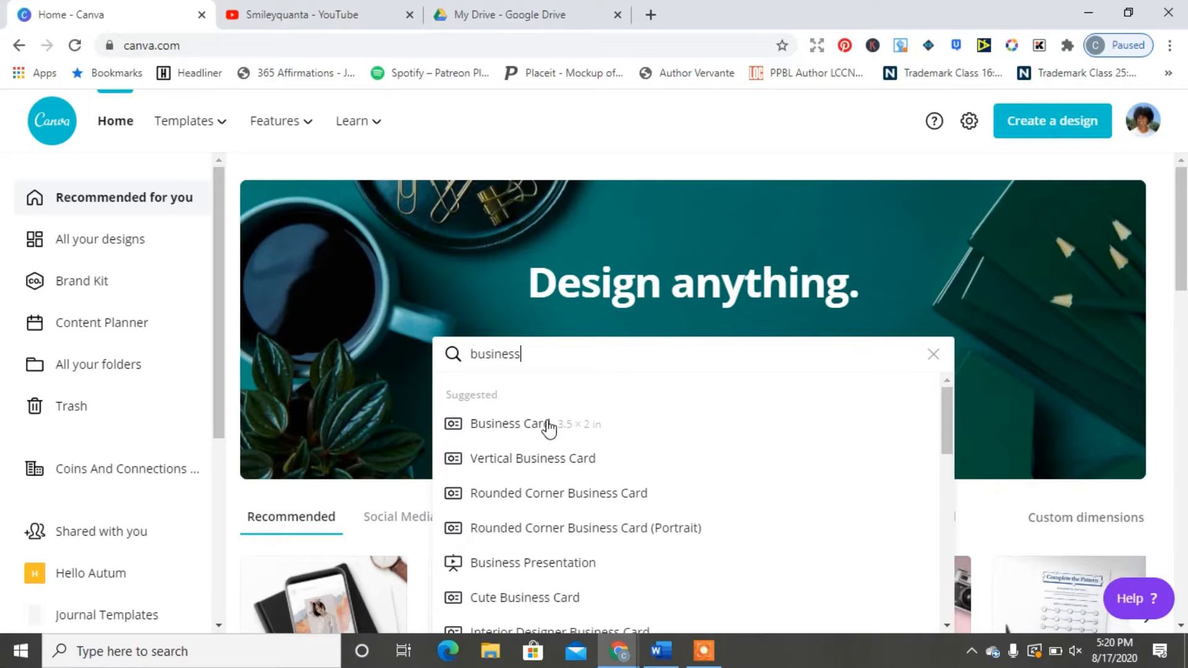
{"action": "left_click", "coordinate": [510, 424]}
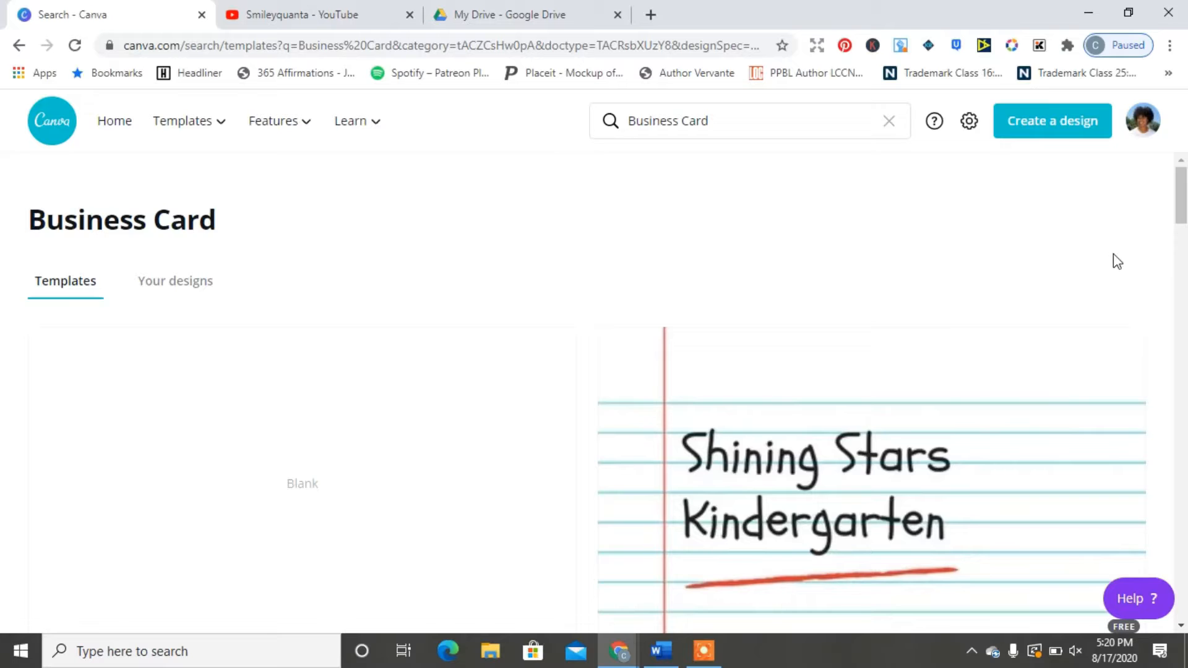
Step: Scroll the results and start a design from the red Eleanor Fitzgerald circle-photo template
{"action": "left_click_drag", "start_coordinate": [1181, 213], "coordinate": [1184, 409]}
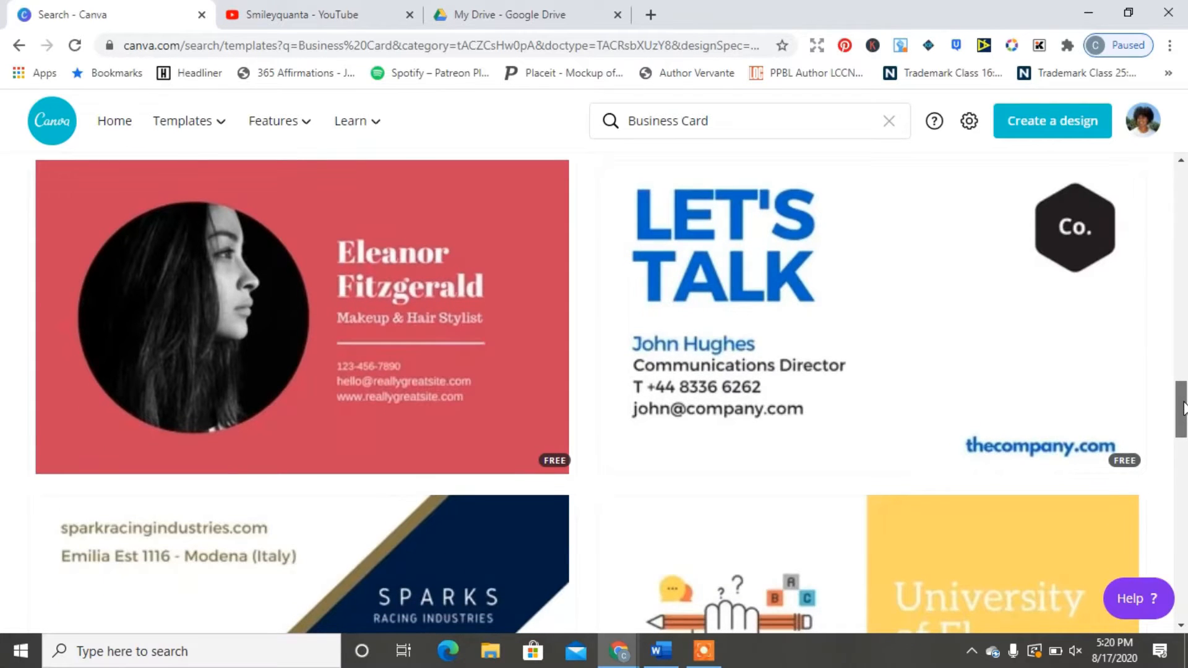
{"action": "left_click", "coordinate": [419, 333]}
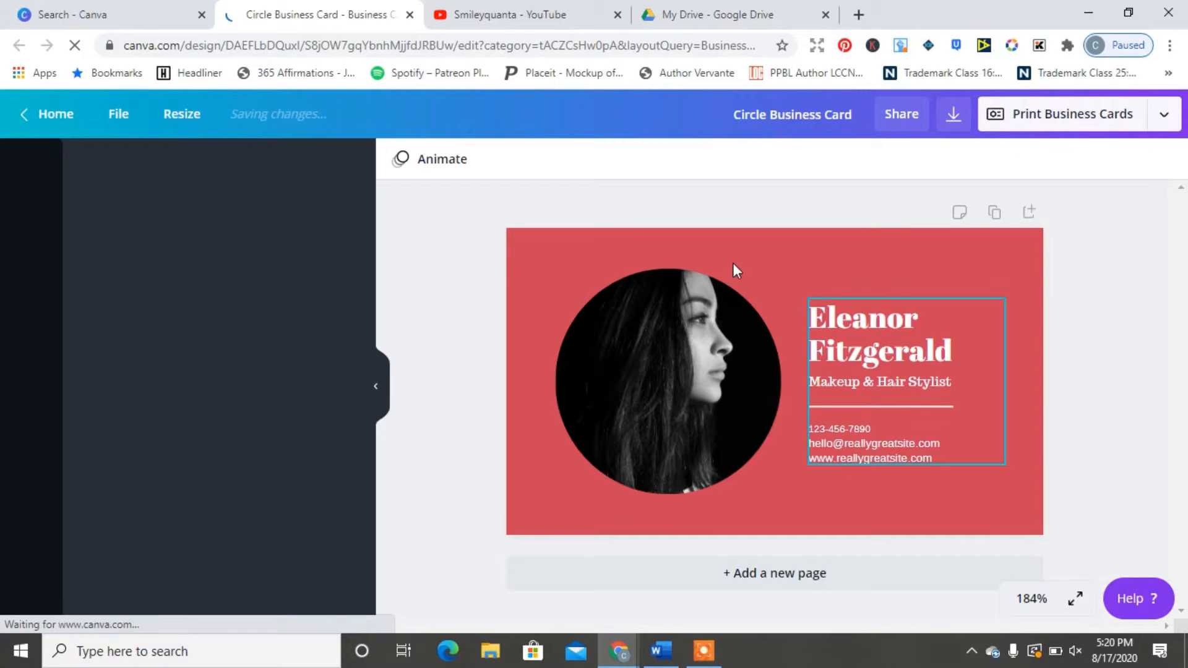
Step: Change the card background from red to the lavender palette swatch
{"action": "left_click", "coordinate": [541, 262]}
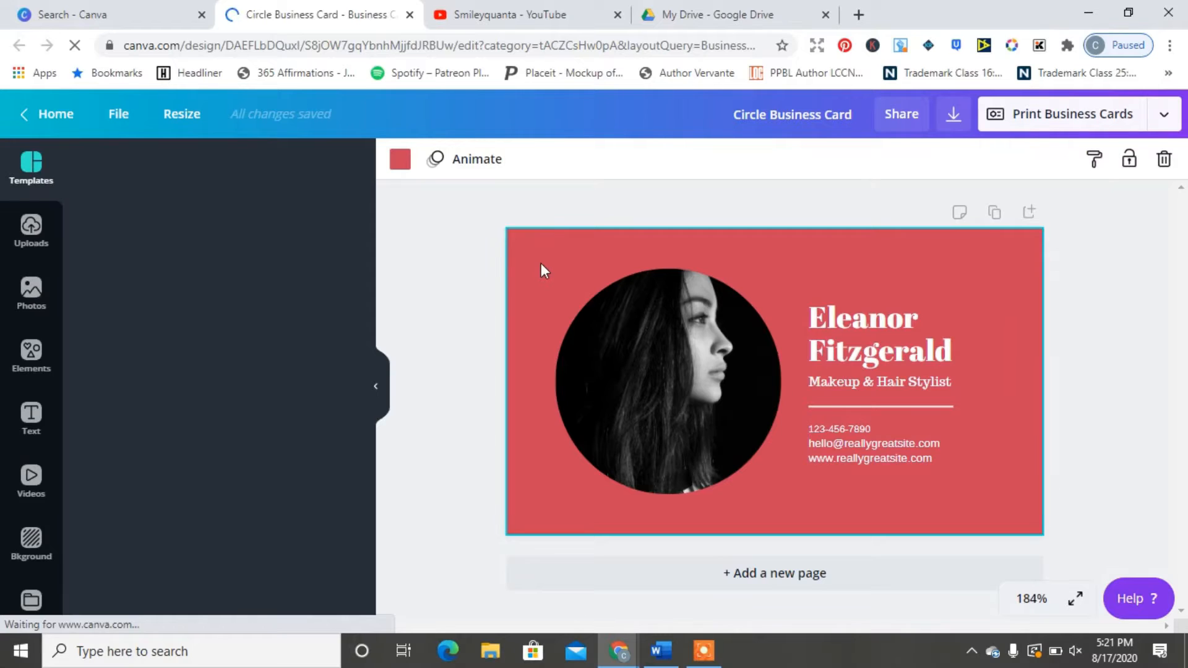
{"action": "left_click", "coordinate": [400, 162]}
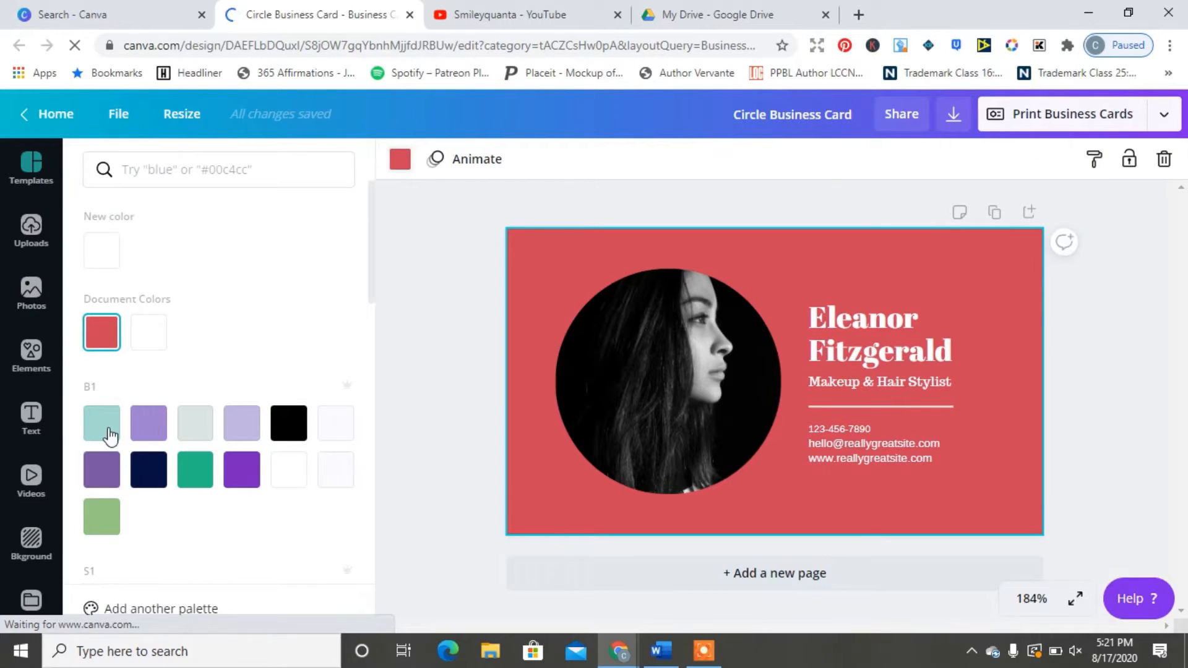
{"action": "left_click", "coordinate": [141, 434]}
{"action": "left_click", "coordinate": [955, 357]}
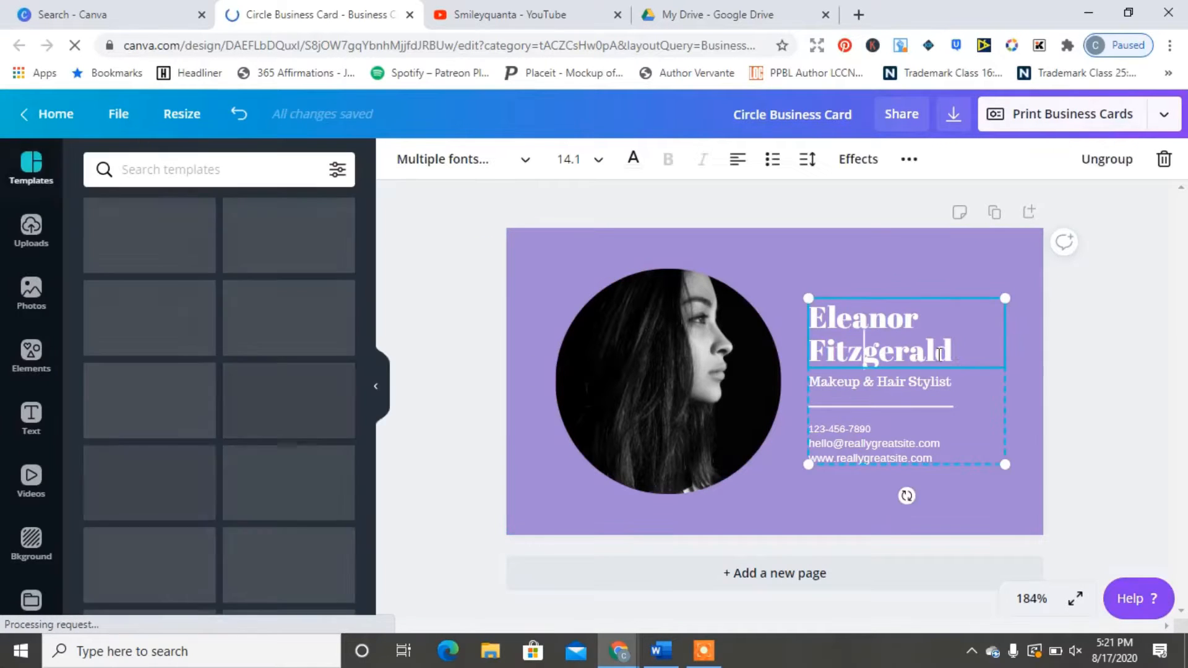
Step: Replace the template name Eleanor Fitzgerald with the card owner's full name
{"action": "left_click", "coordinate": [864, 350]}
{"action": "triple_click", "coordinate": [815, 316]}
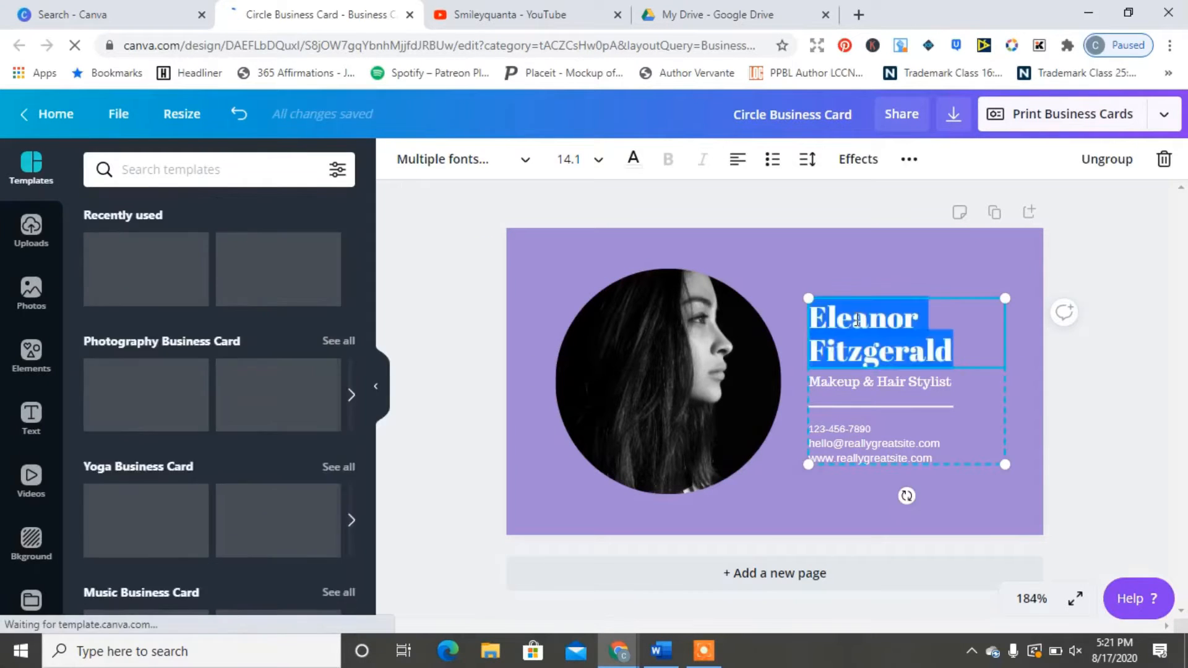
{"action": "type", "text": "CInquanta"}
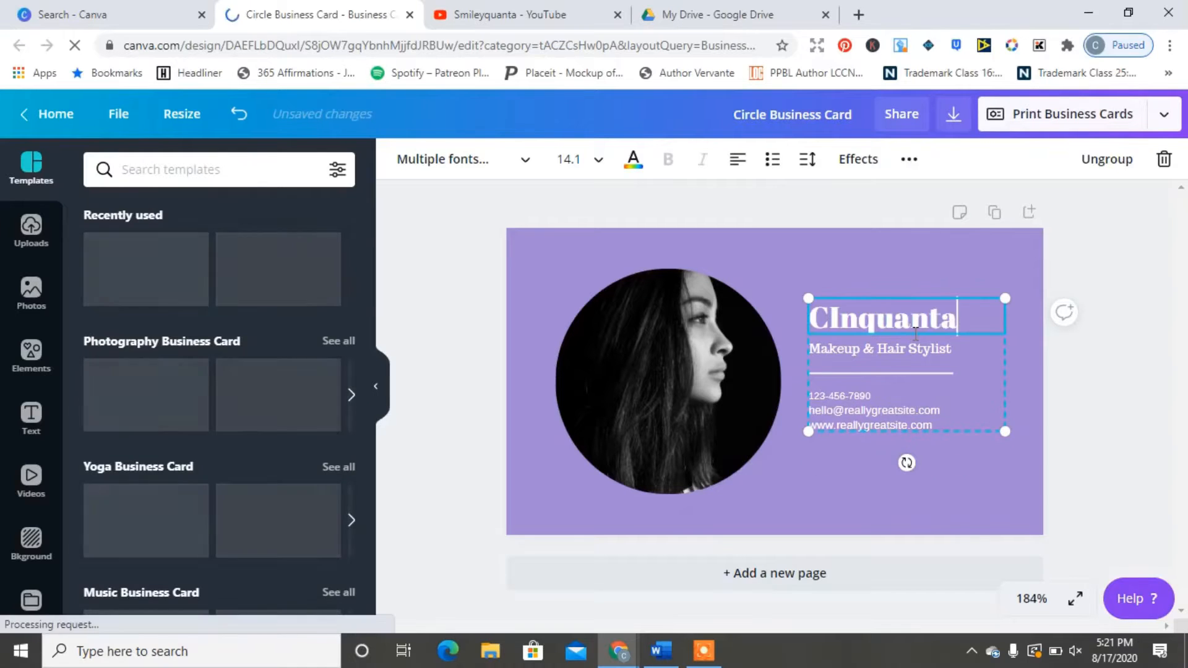
{"action": "key", "text": "BackSpace"}
{"action": "key", "text": "BackSpace"}
{"action": "key", "text": "BackSpace"}
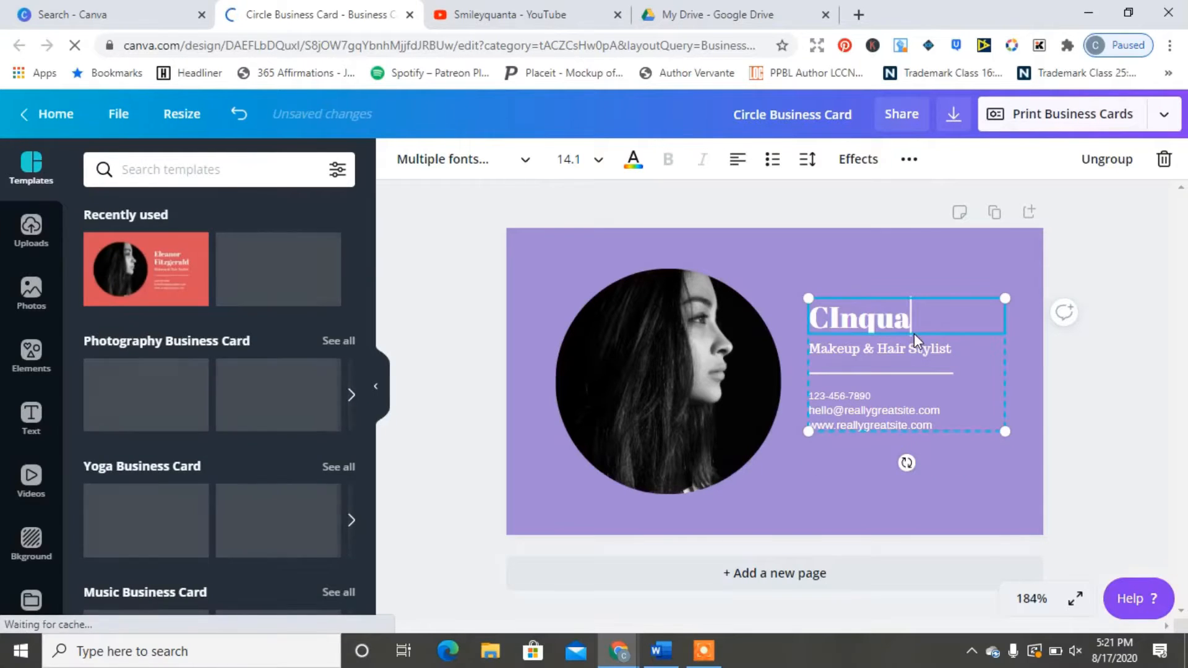
{"action": "key", "text": "BackSpace"}
{"action": "key", "text": "BackSpace"}
{"action": "key", "text": "BackSpace"}
{"action": "key", "text": "BackSpace"}
{"action": "key", "text": "BackSpace"}
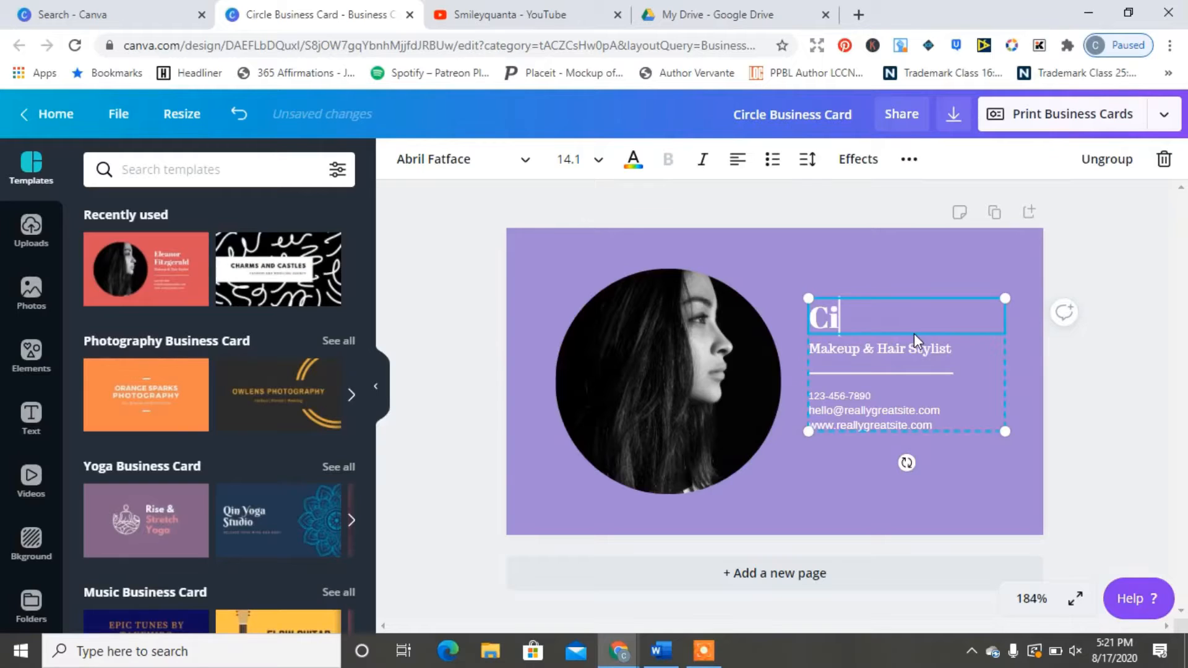
Step: Delete the portrait image from the circle frame and show the uploaded images
{"action": "left_click", "coordinate": [720, 418]}
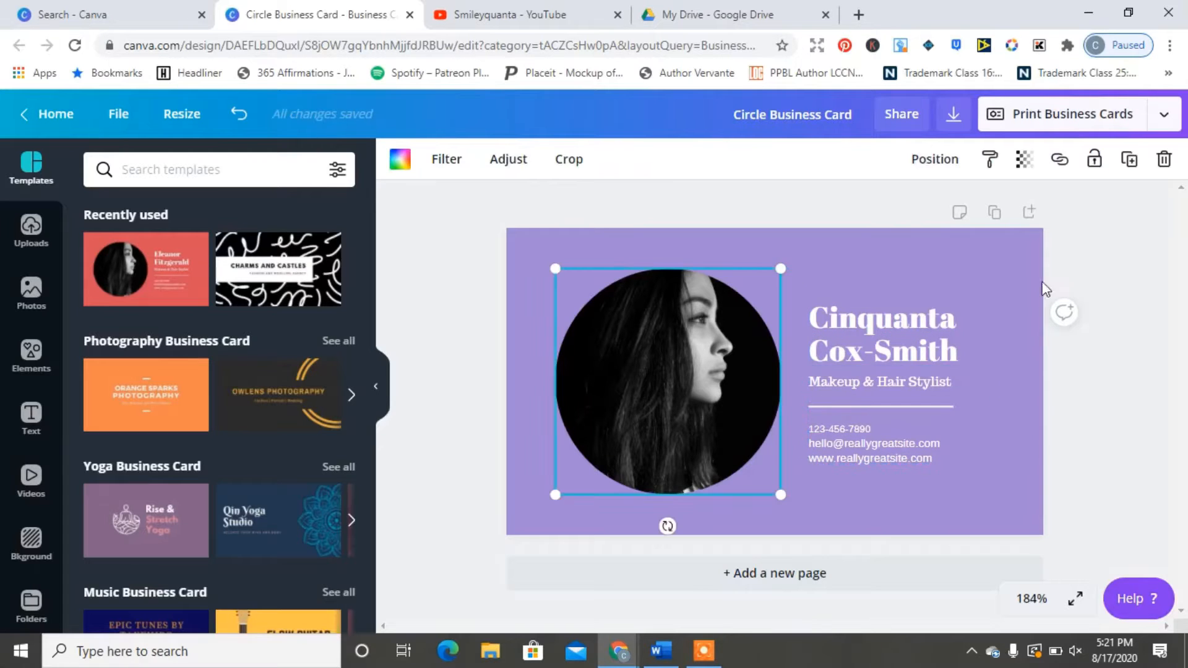
{"action": "left_click", "coordinate": [1162, 159]}
{"action": "left_click", "coordinate": [1131, 203]}
{"action": "left_click", "coordinate": [31, 230]}
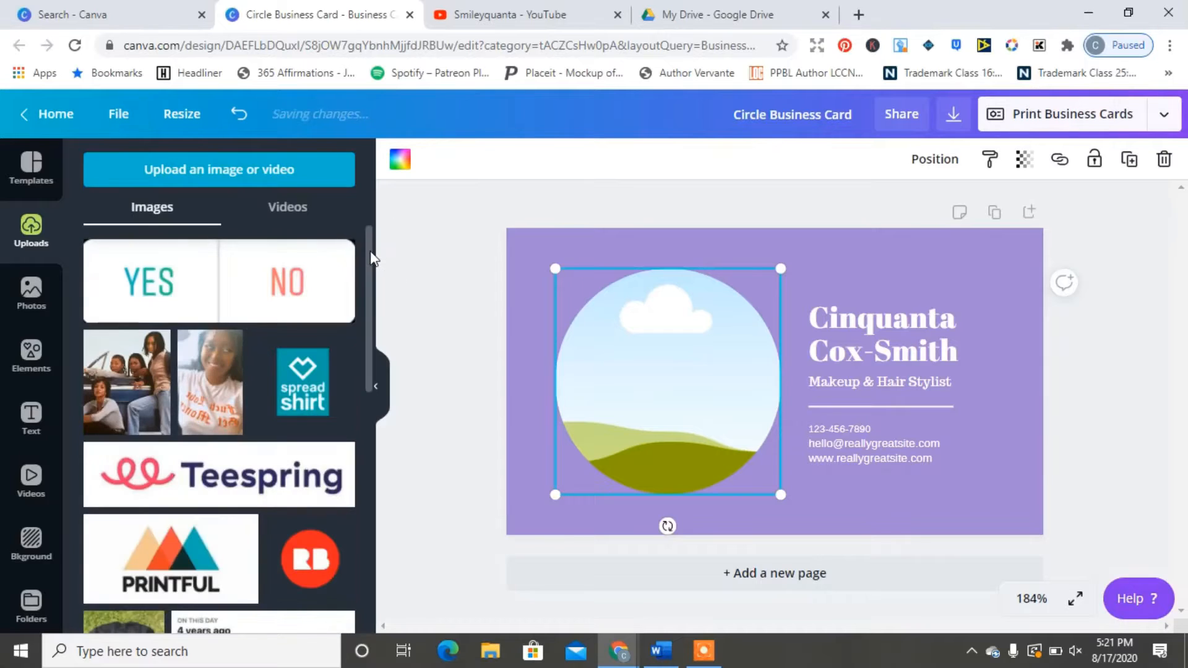
Step: Place the uploaded blue-dress photo in the circle, enlarged and shifted right inside the frame
{"action": "left_click_drag", "start_coordinate": [370, 250], "coordinate": [364, 511]}
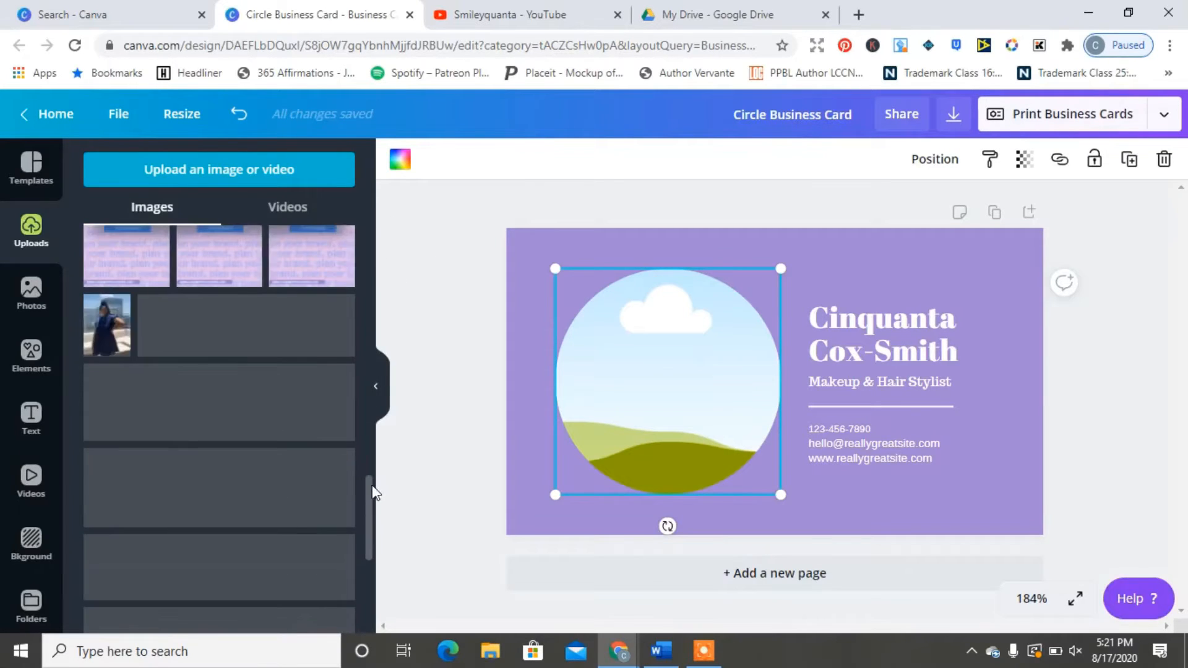
{"action": "left_click_drag", "start_coordinate": [102, 327], "coordinate": [642, 410]}
{"action": "double_click", "coordinate": [652, 387]}
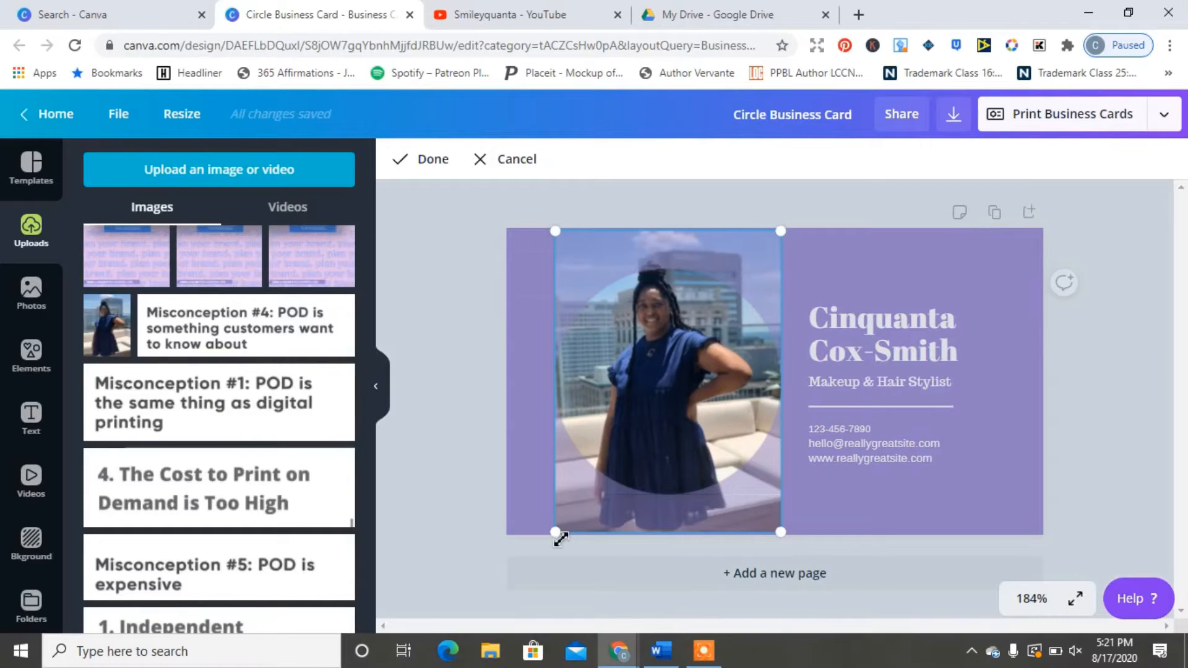
{"action": "left_click_drag", "start_coordinate": [555, 532], "coordinate": [475, 644]}
{"action": "left_click_drag", "start_coordinate": [681, 383], "coordinate": [728, 373]}
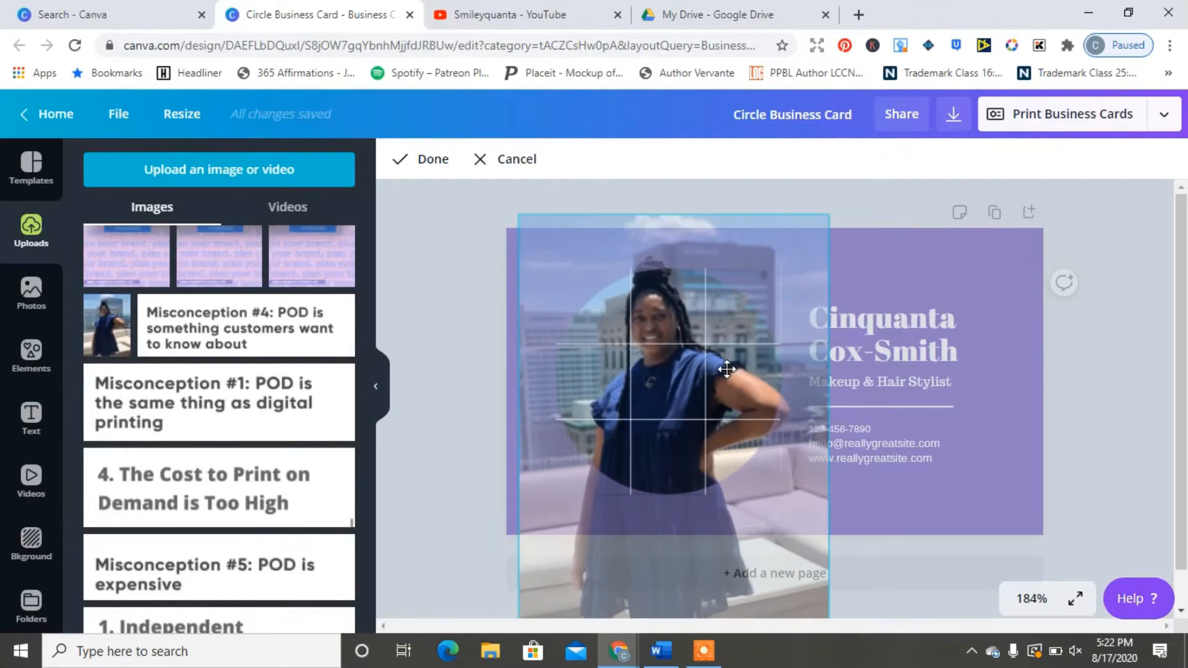
{"action": "left_click", "coordinate": [425, 160]}
{"action": "left_click", "coordinate": [910, 381]}
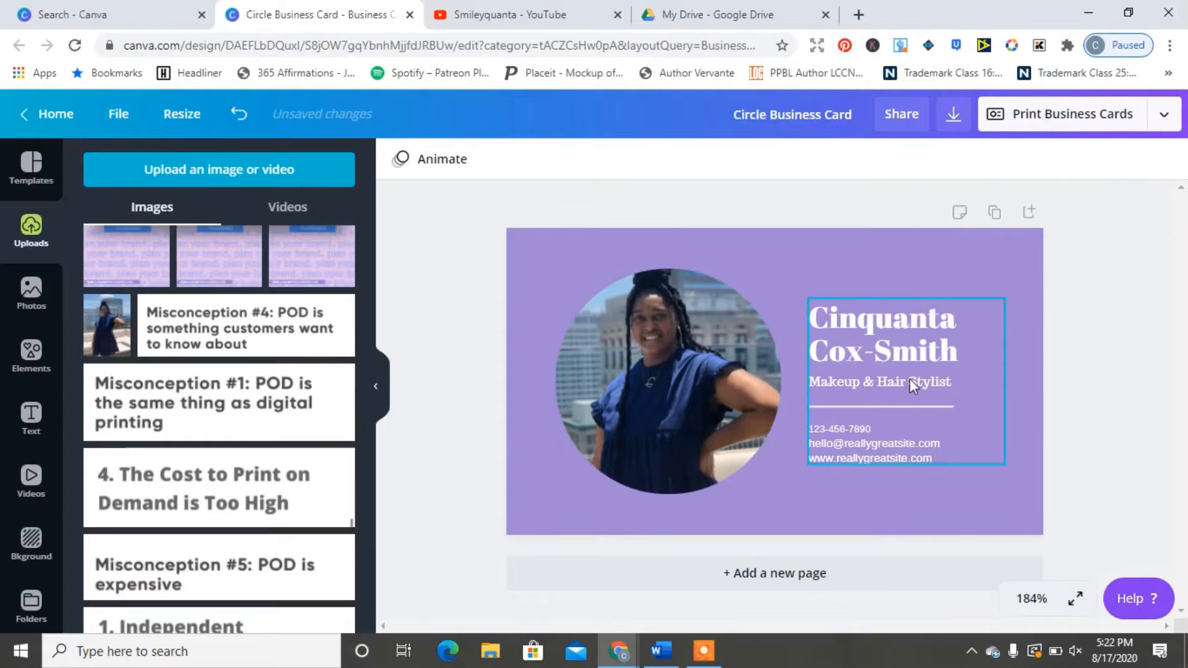
Step: Change the job title from Makeup & Hair Stylist to 'Print On Demand Strategist'
{"action": "left_click", "coordinate": [909, 381]}
{"action": "left_click_drag", "start_coordinate": [956, 381], "coordinate": [814, 384]}
{"action": "key", "text": "BackSpace"}
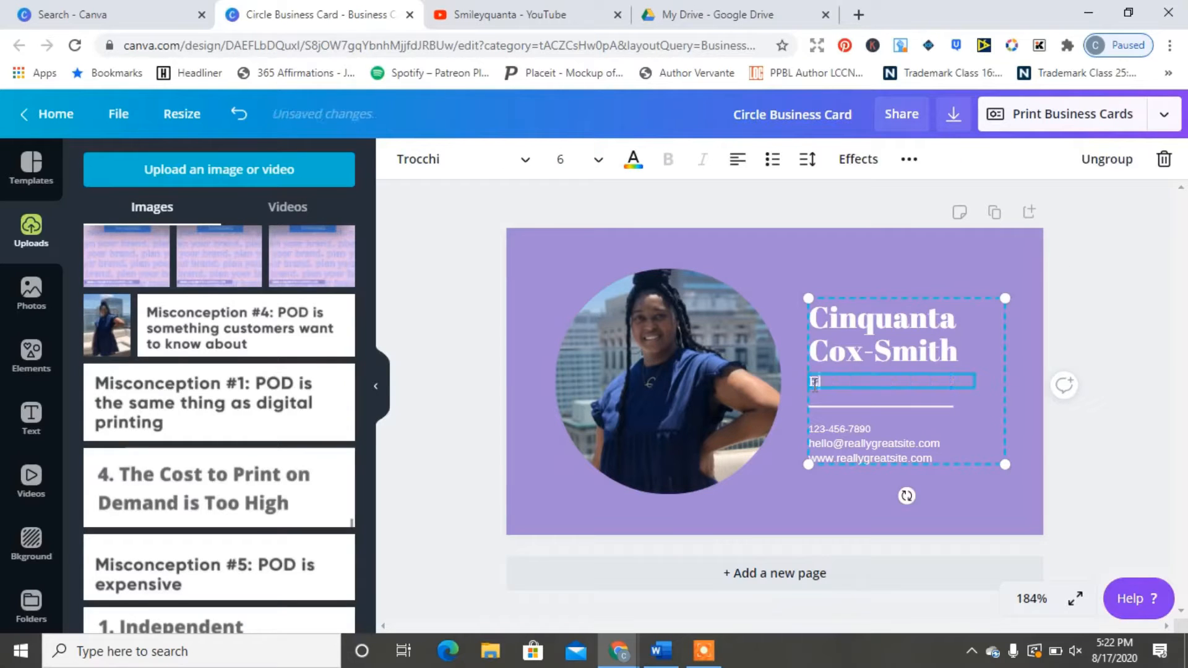
{"action": "type", "text": "Print On Dmena"}
{"action": "type", "text": "d Strategist"}
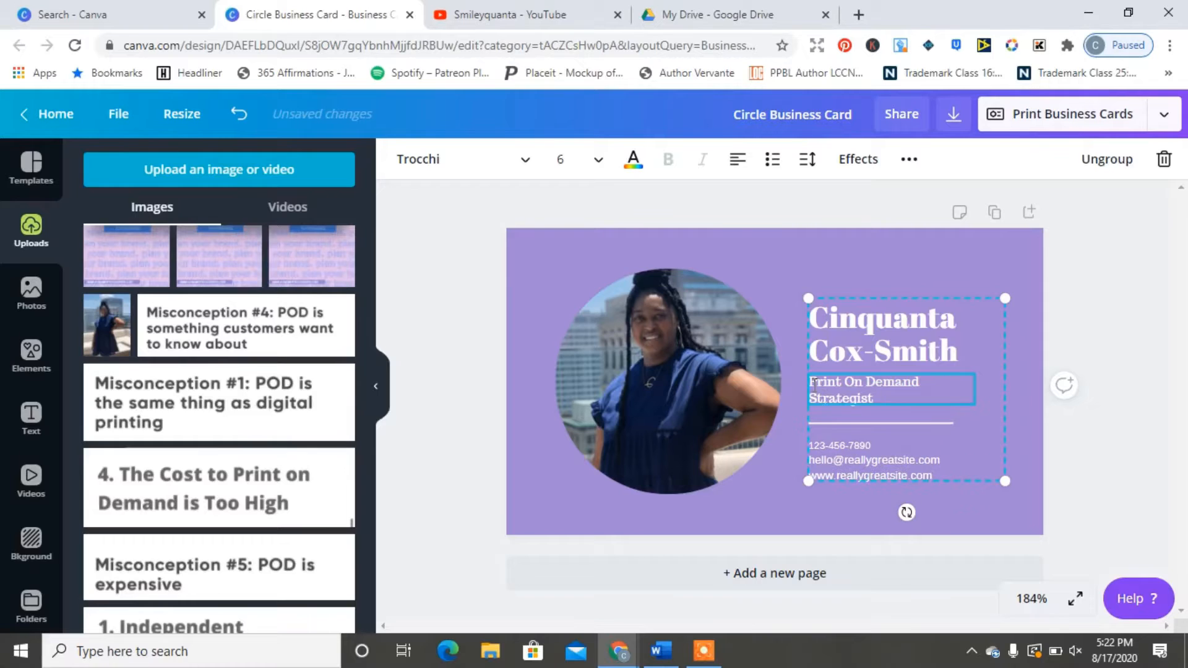
Step: Update the contact details to use the owner's cinquantacoxsmith web address
{"action": "left_click", "coordinate": [851, 450]}
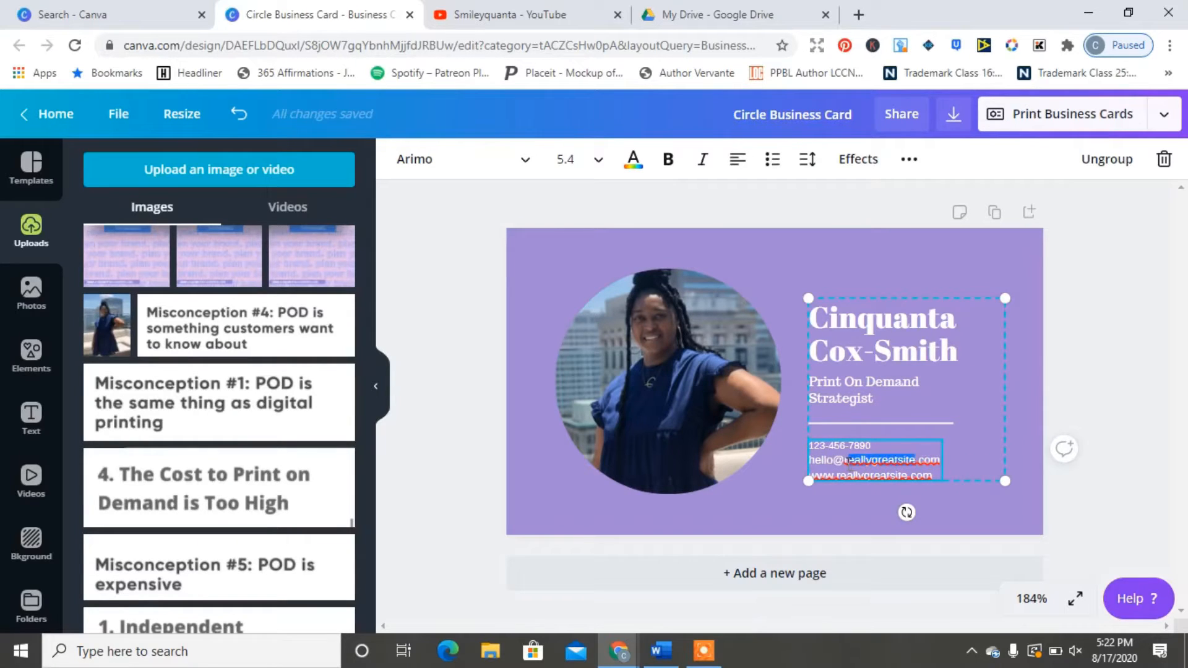
{"action": "type", "text": "r"}
{"action": "type", "text": "inquantac"}
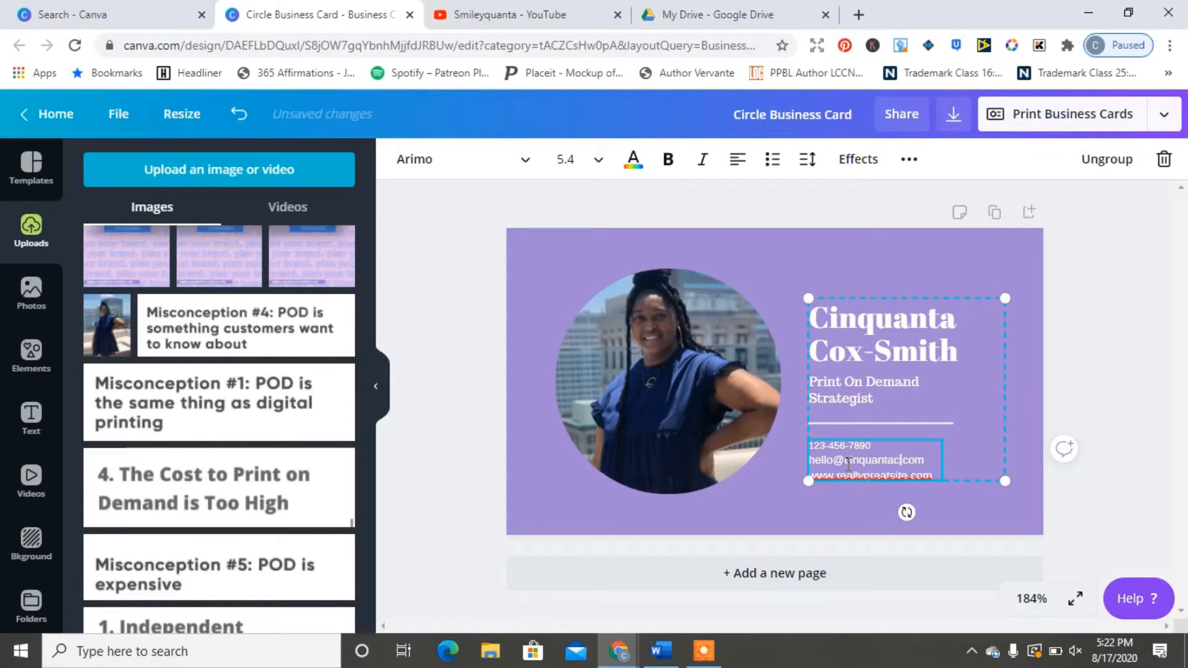
{"action": "type", "text": "oxsmith"}
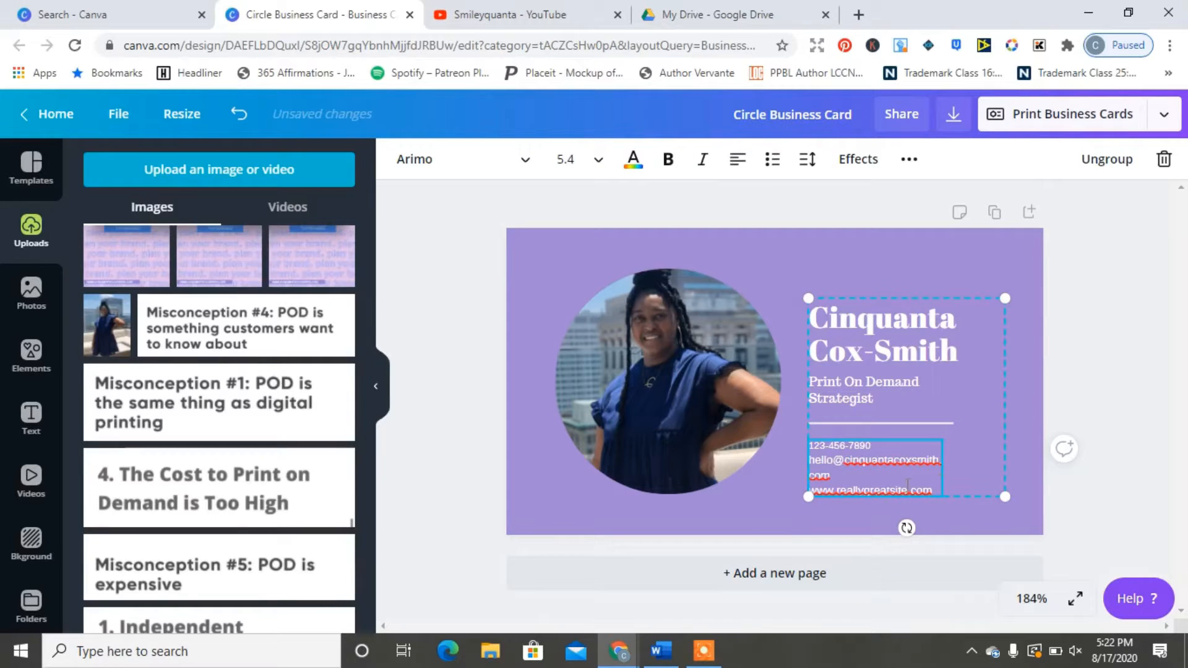
{"action": "type", "text": "cinquantaocxmsith"}
{"action": "key", "text": "BackSpace"}
{"action": "key", "text": "BackSpace"}
{"action": "key", "text": "BackSpace"}
{"action": "key", "text": "BackSpace"}
{"action": "key", "text": "BackSpace"}
{"action": "key", "text": "BackSpace"}
{"action": "key", "text": "BackSpace"}
{"action": "key", "text": "BackSpace"}
{"action": "type", "text": "coxsmith"}
Step: Widen the contact text box so the email and web address each fit on one line
{"action": "left_click", "coordinate": [566, 159]}
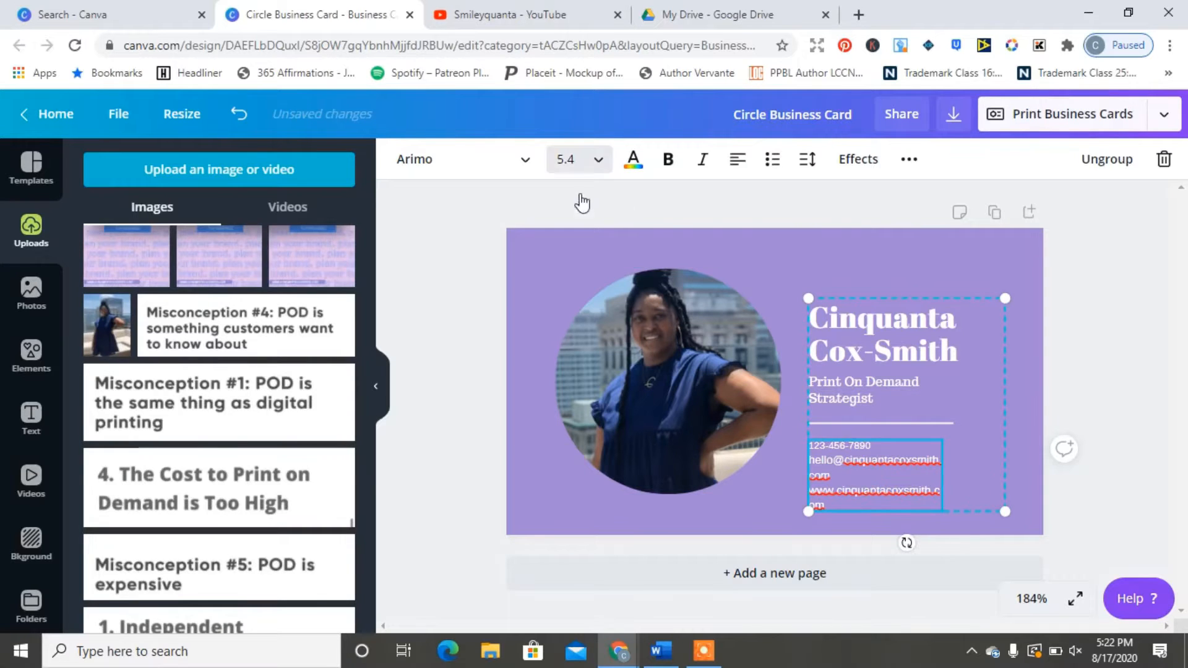
{"action": "left_click", "coordinate": [1105, 440]}
{"action": "left_click", "coordinate": [1073, 515]}
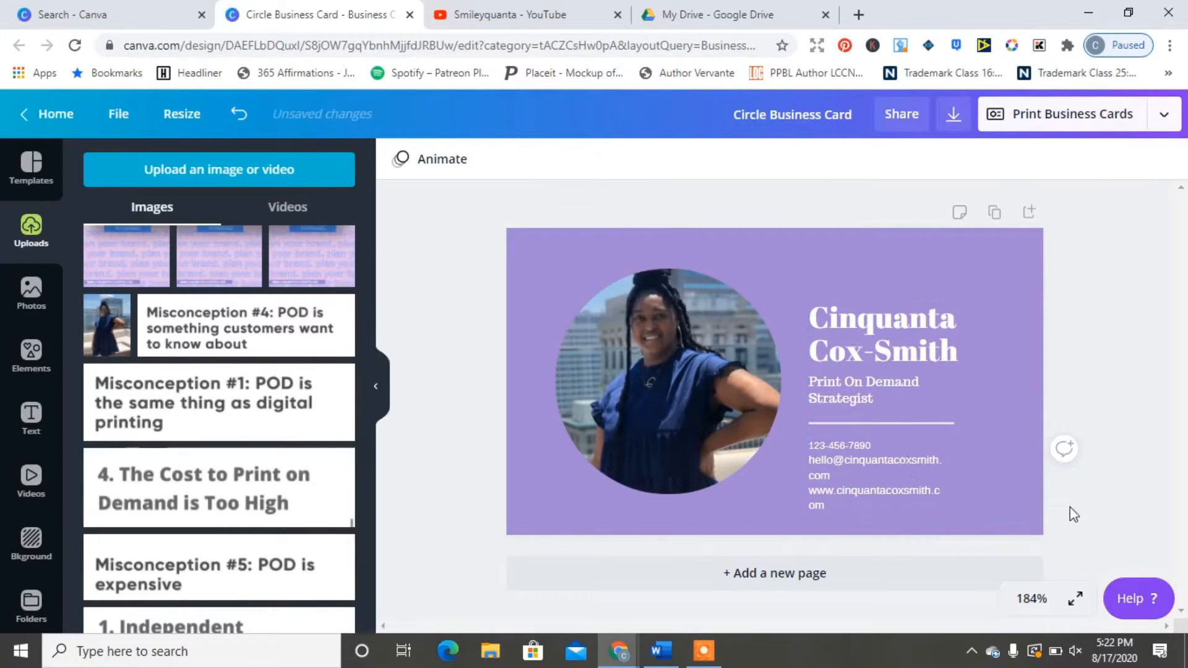
{"action": "left_click", "coordinate": [898, 461]}
{"action": "left_click_drag", "start_coordinate": [954, 485], "coordinate": [975, 491]}
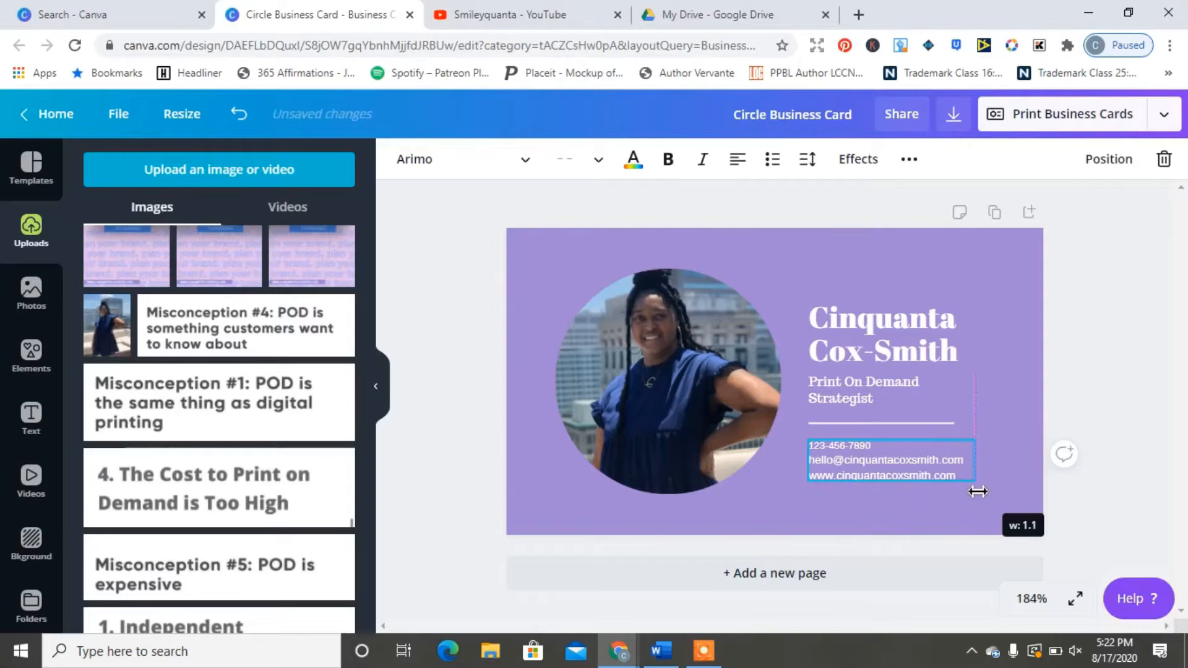
{"action": "left_click", "coordinate": [1127, 477]}
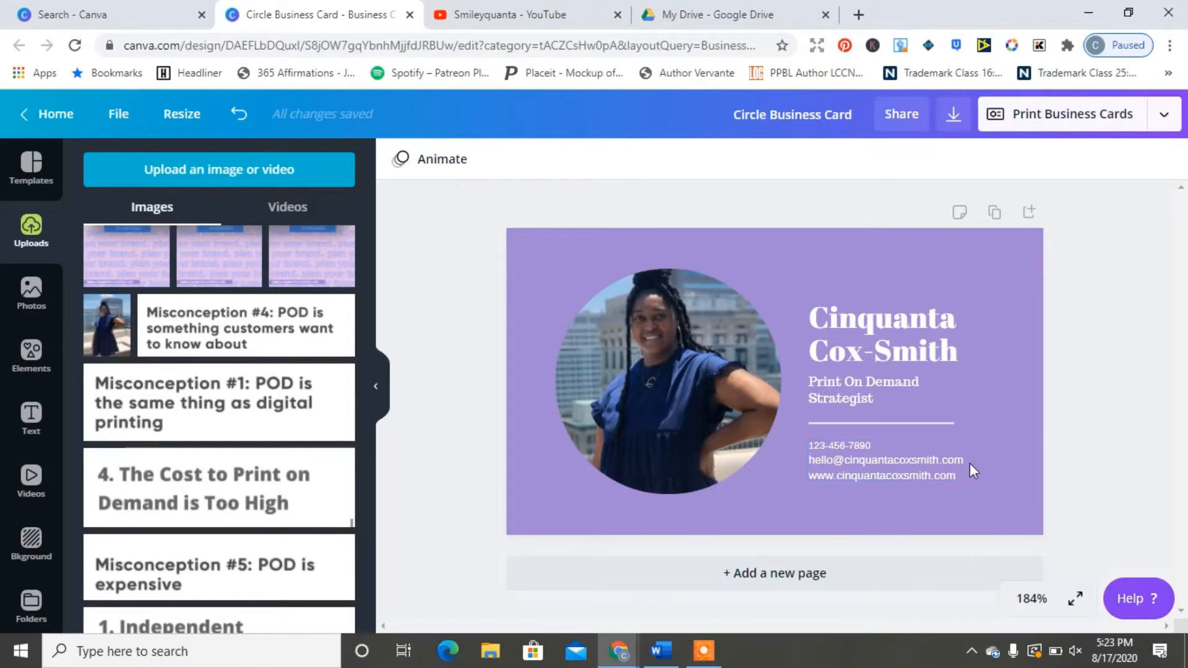
{"action": "left_click", "coordinate": [31, 167]}
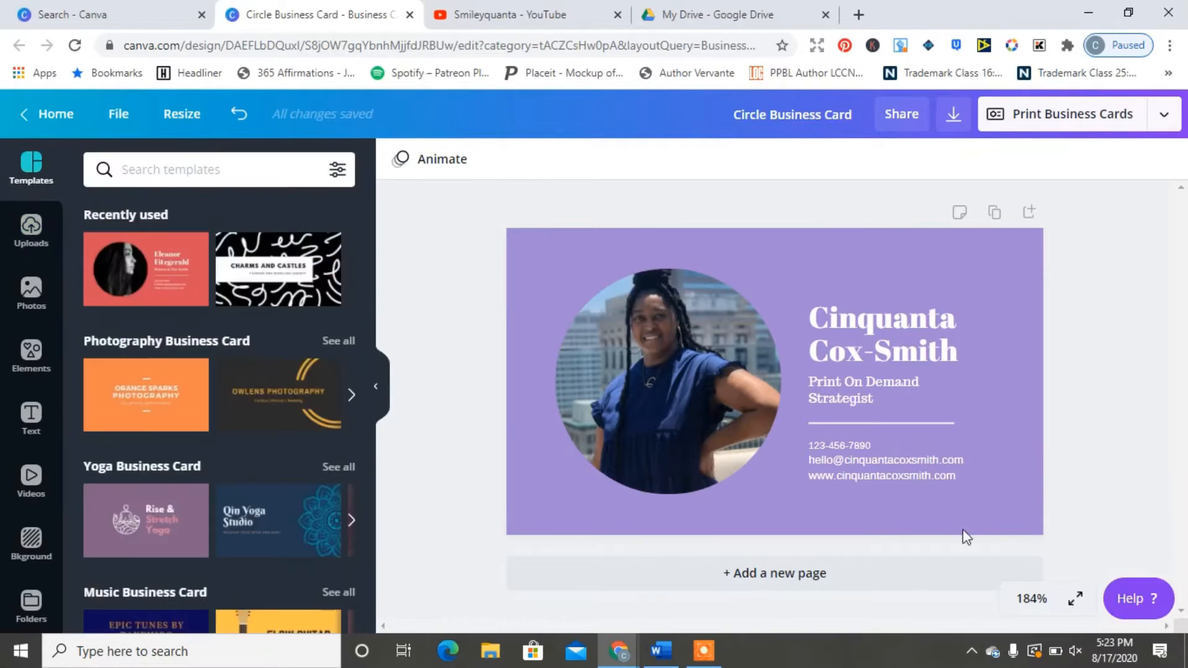
Step: Add a second page using the Adeline Palmerston design from the Orange Photographer's Business Card set
{"action": "left_click", "coordinate": [718, 579]}
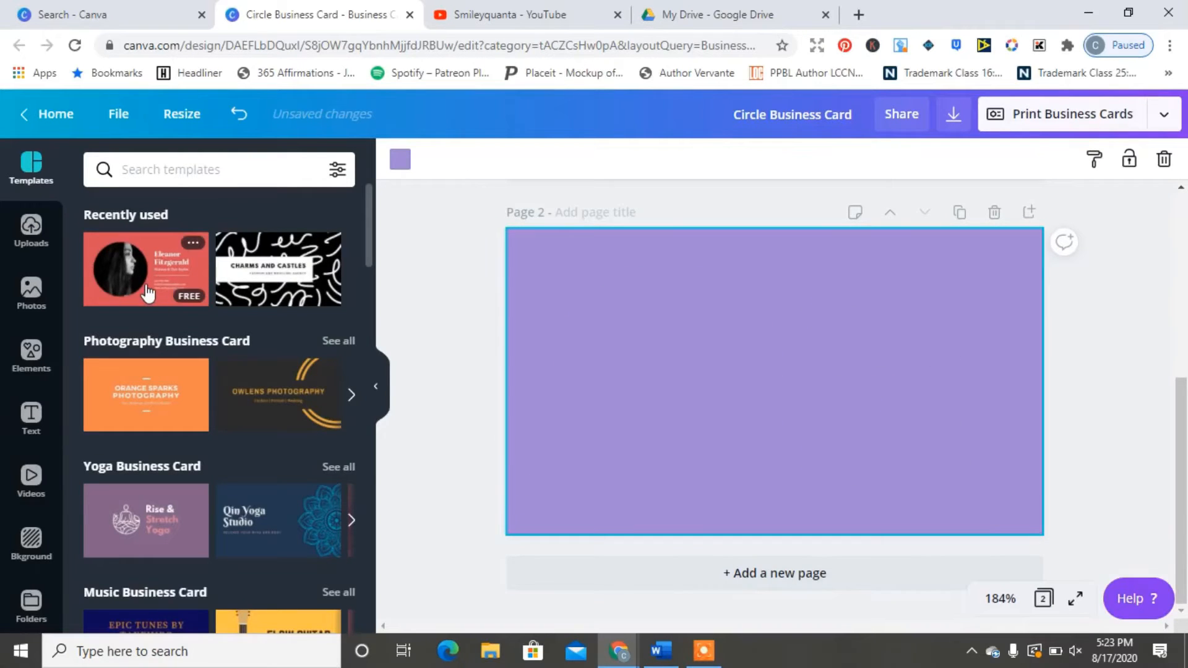
{"action": "left_click", "coordinate": [147, 292]}
{"action": "left_click", "coordinate": [158, 392]}
{"action": "left_click", "coordinate": [266, 359]}
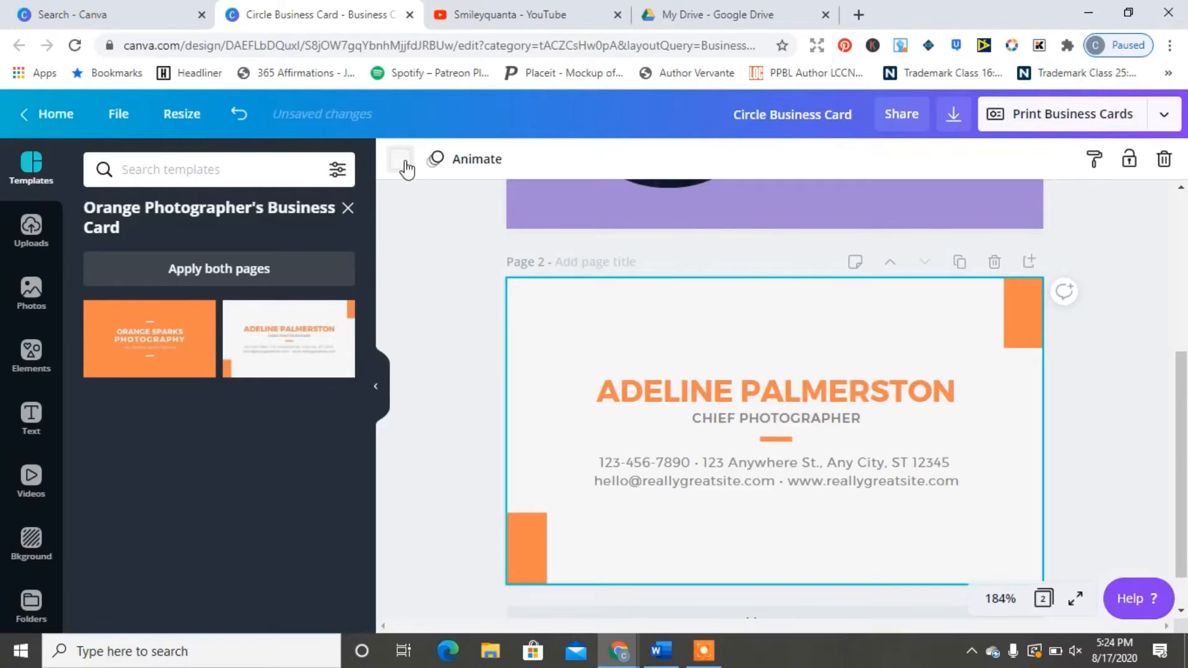
Step: Try a teal background on page 2, revert it to white, and select an orange corner rectangle
{"action": "left_click", "coordinate": [402, 161]}
{"action": "left_click", "coordinate": [194, 473]}
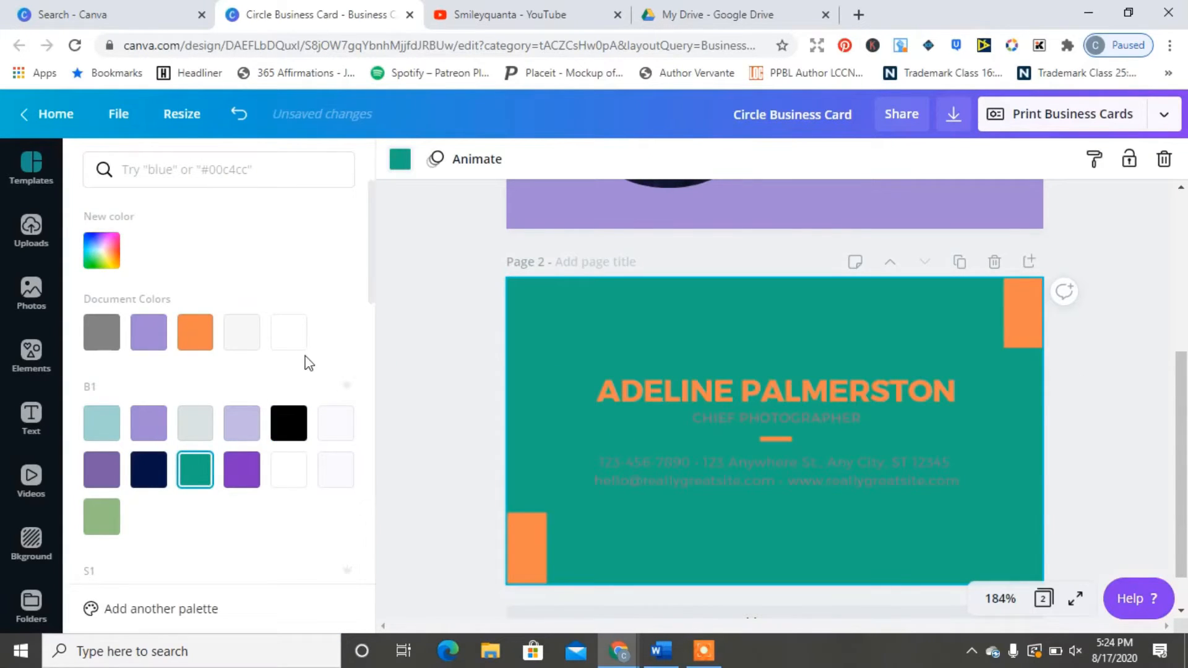
{"action": "left_click", "coordinate": [288, 333]}
{"action": "left_click", "coordinate": [525, 532]}
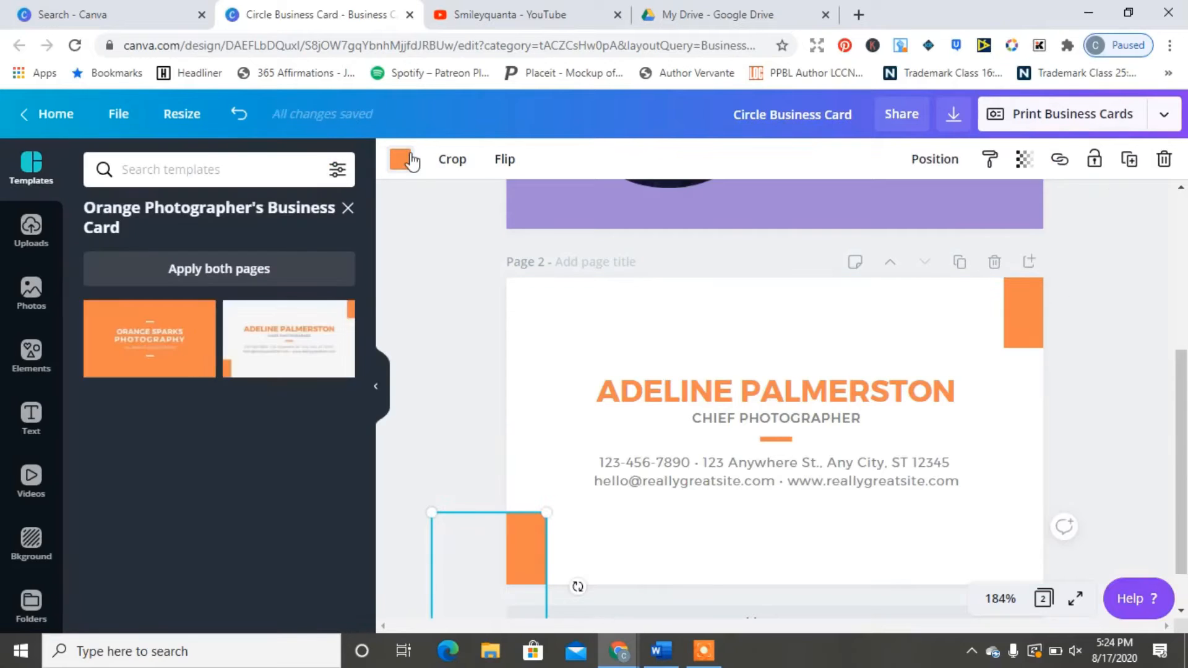
{"action": "left_click", "coordinate": [401, 159]}
Step: Recolour all orange accents teal and replace the placeholder name with the owner's name in capitals
{"action": "left_click", "coordinate": [194, 469]}
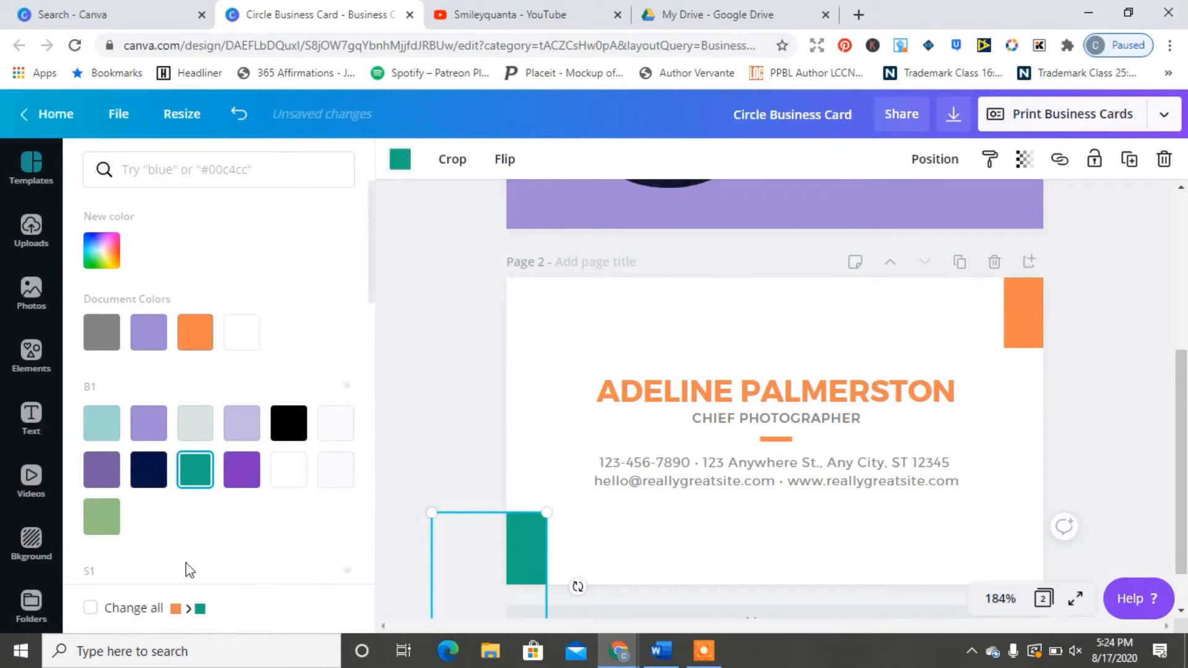
{"action": "left_click", "coordinate": [90, 609]}
{"action": "left_click_drag", "start_coordinate": [917, 398], "coordinate": [596, 392]}
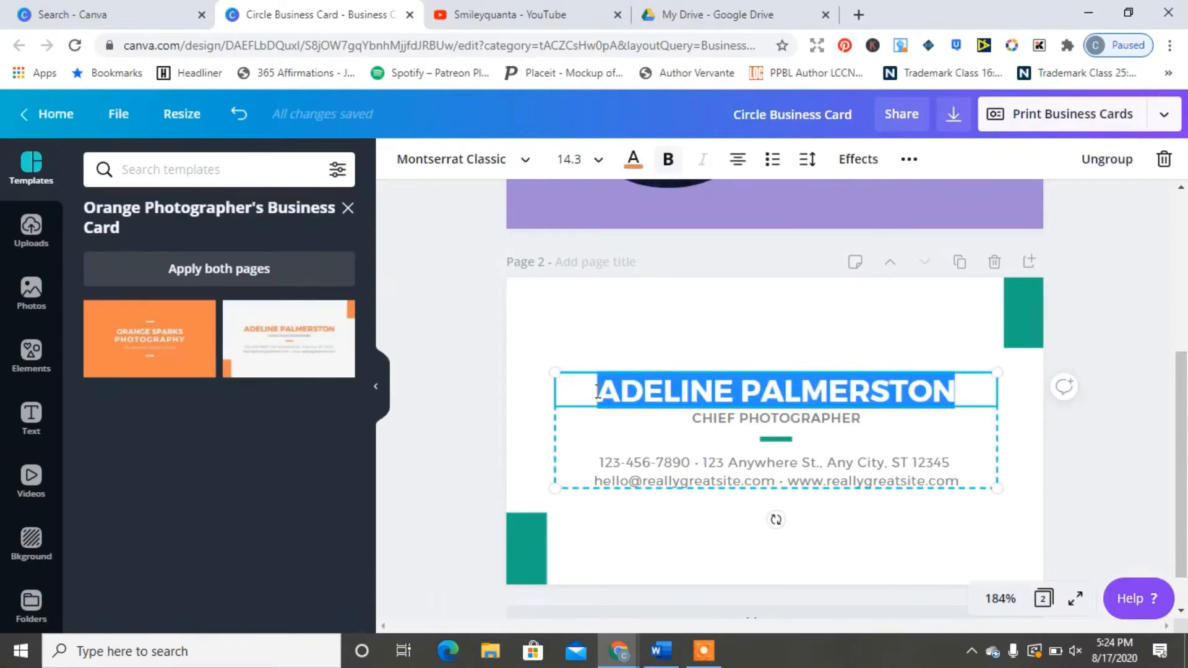
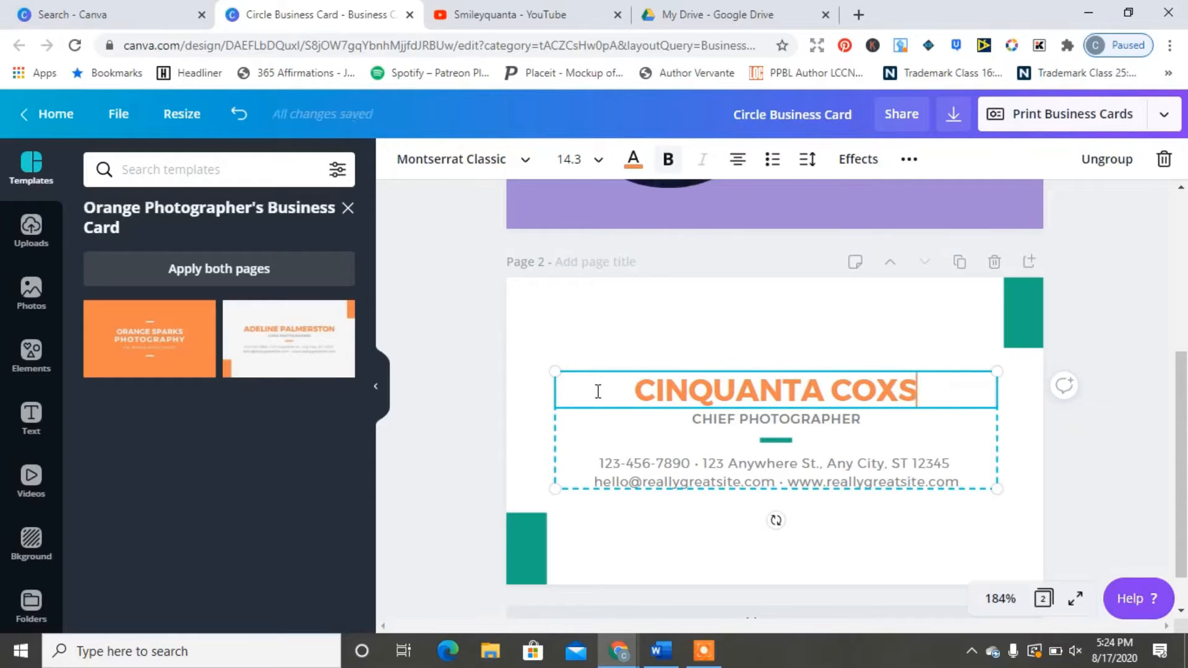
{"action": "type", "text": "-SMITH"}
Step: Set page 2's name in Abril Fatface, matching the page-1 name font
{"action": "scroll", "coordinate": [878, 235], "scroll_direction": "up", "scroll_amount": 3}
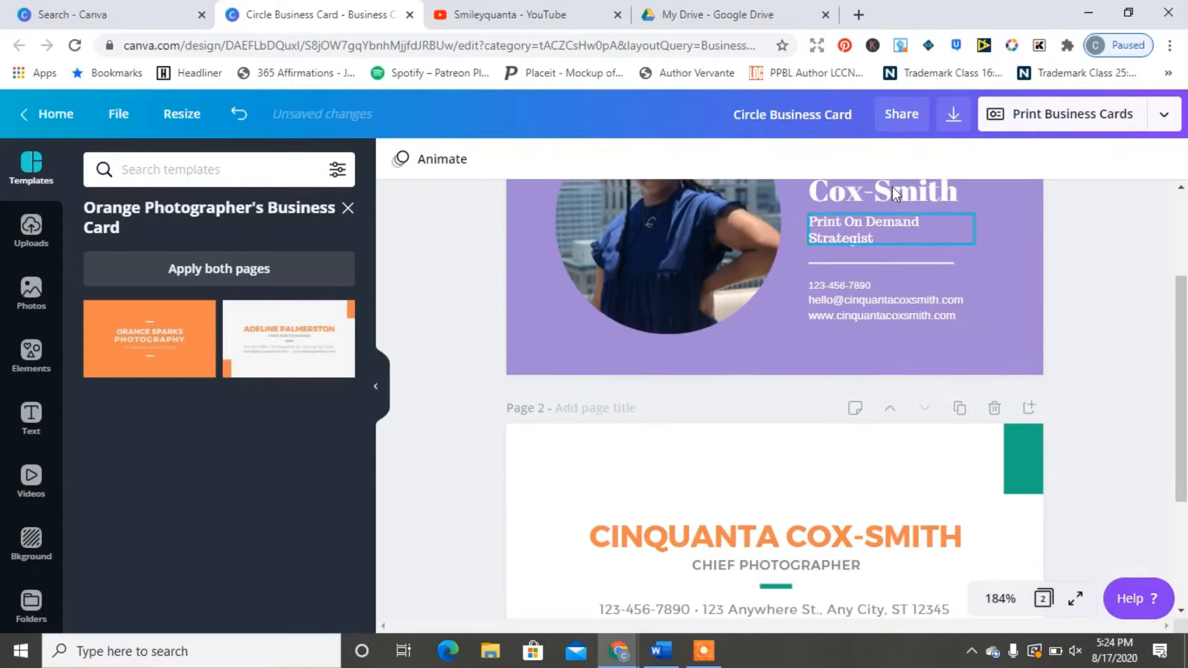
{"action": "left_click", "coordinate": [878, 229]}
{"action": "left_click_drag", "start_coordinate": [1182, 317], "coordinate": [1181, 369]}
{"action": "left_click", "coordinate": [876, 431]}
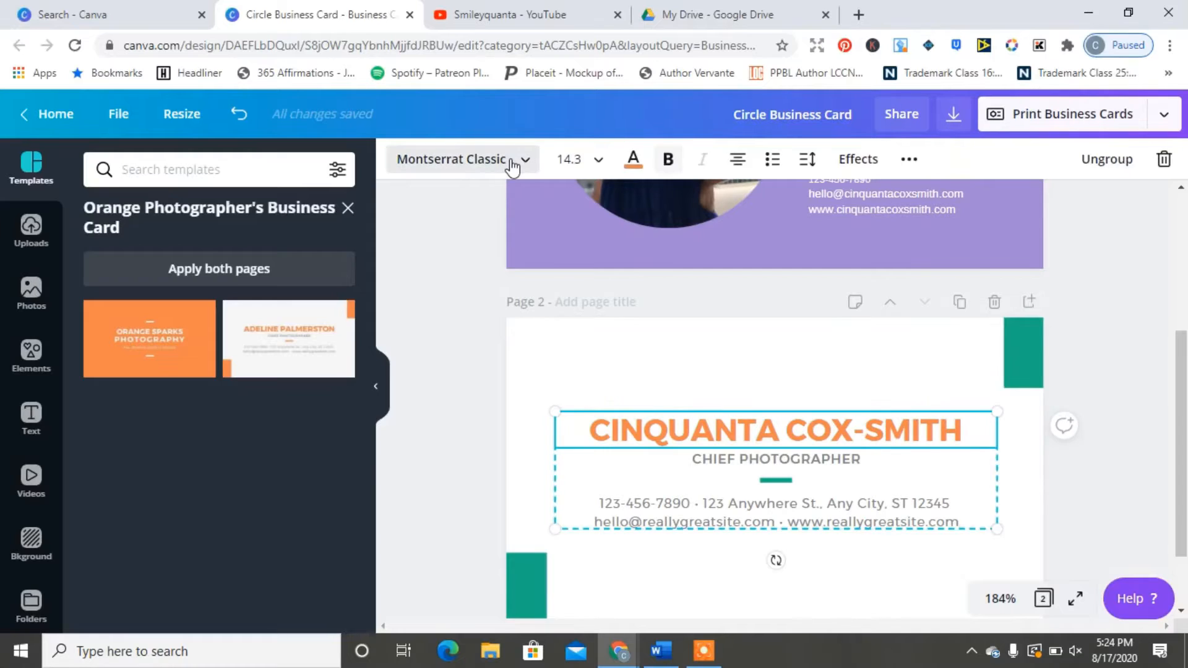
{"action": "left_click", "coordinate": [470, 159]}
{"action": "left_click", "coordinate": [207, 209]}
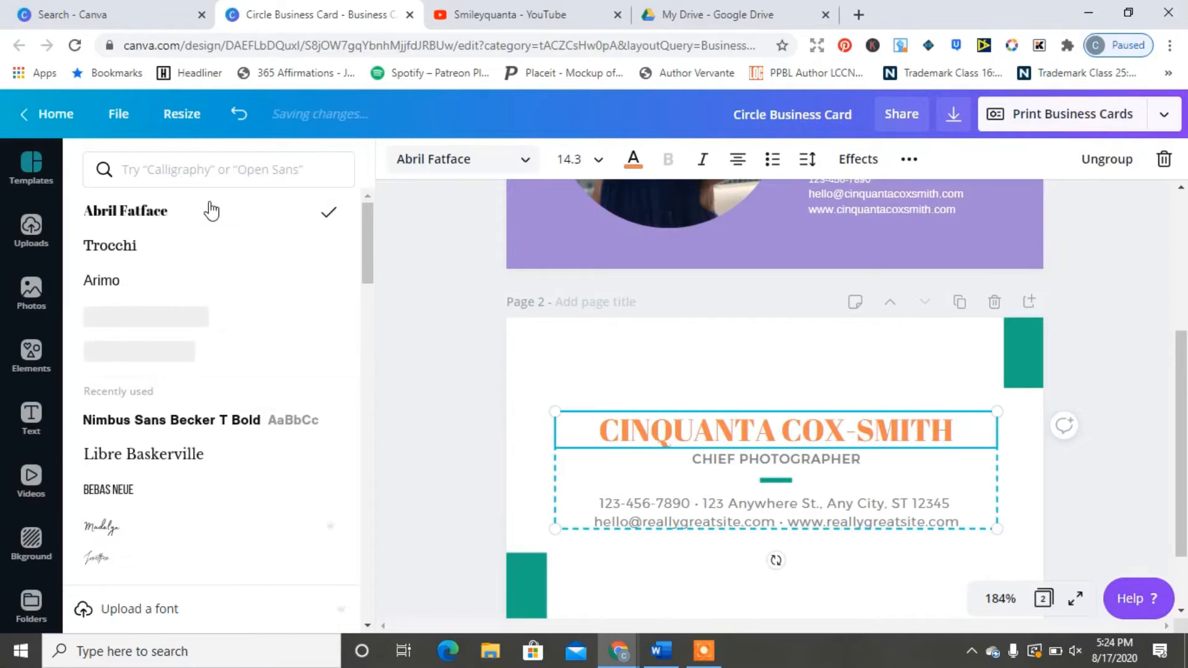
Step: Set the CHIEF PHOTOGRAPHER subtitle and address block fonts to Arimo
{"action": "left_click", "coordinate": [760, 468]}
{"action": "left_click", "coordinate": [871, 209]}
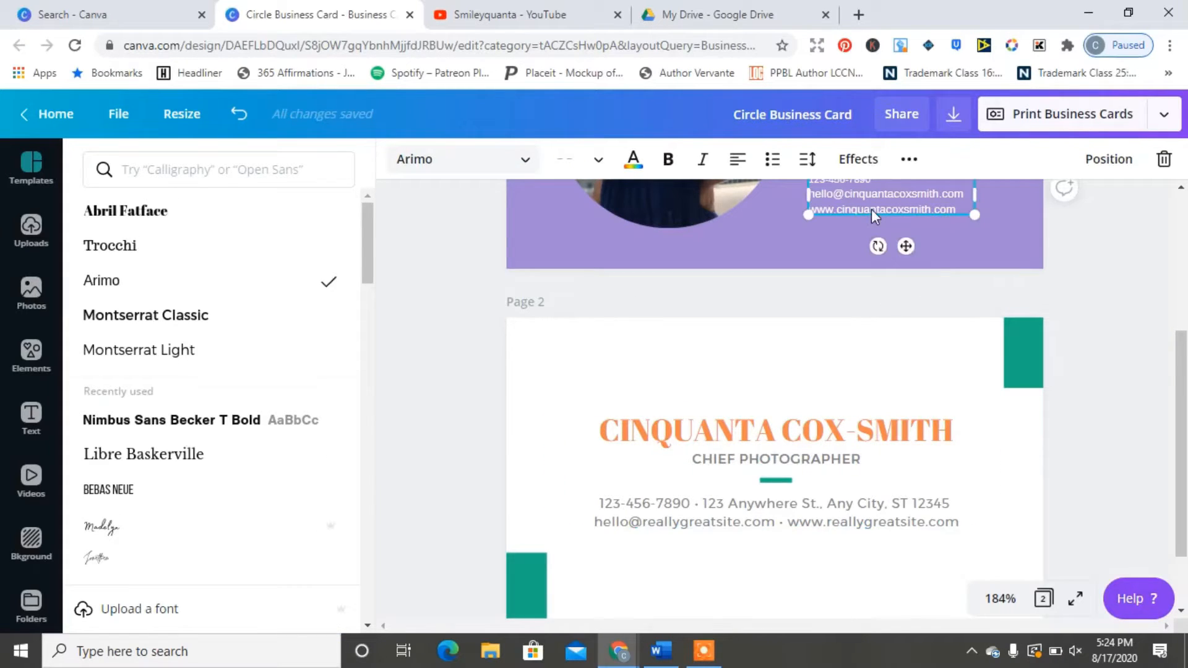
{"action": "left_click", "coordinate": [729, 468]}
{"action": "left_click", "coordinate": [138, 281]}
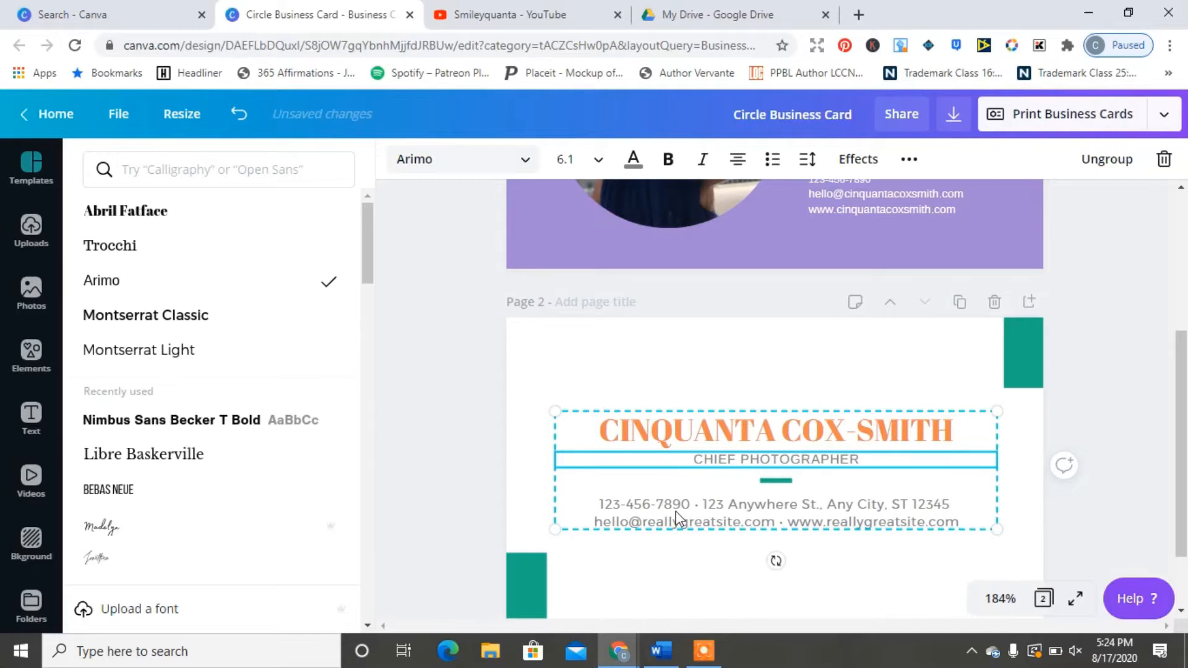
{"action": "left_click", "coordinate": [679, 518]}
{"action": "left_click", "coordinate": [126, 281]}
Step: Change the subtitle text to 'POD STRATEGIST'
{"action": "left_click", "coordinate": [841, 458]}
{"action": "left_click_drag", "start_coordinate": [861, 459], "coordinate": [668, 466]}
{"action": "type", "text": "POD STRA"}
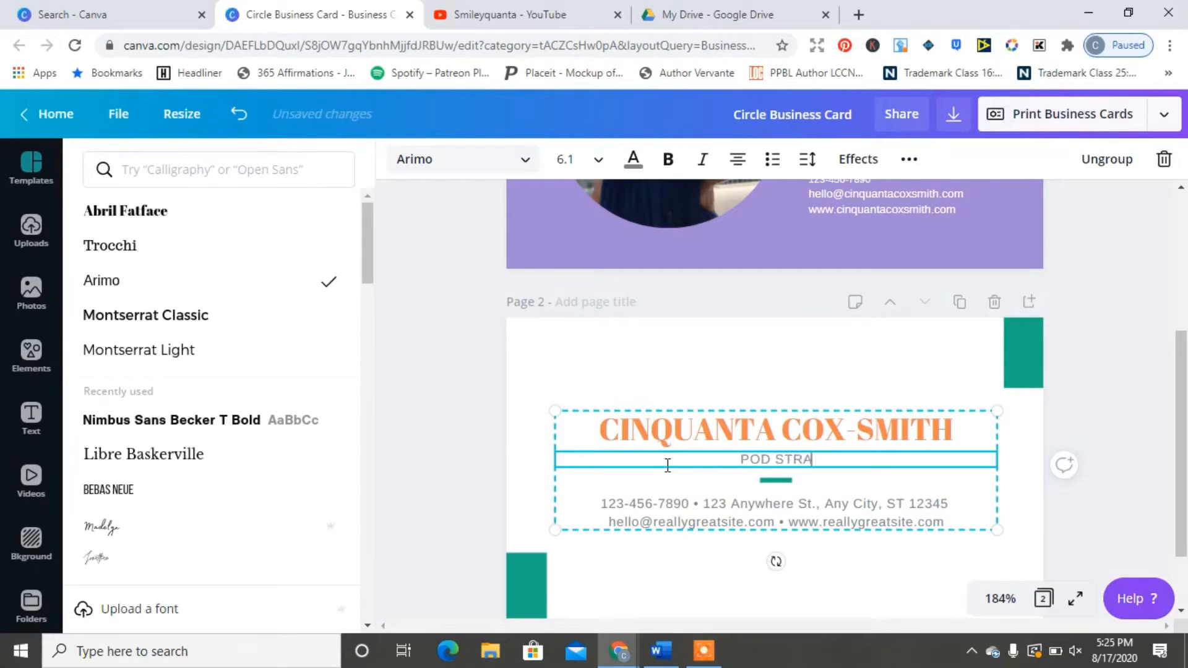
{"action": "type", "text": "TEGIST"}
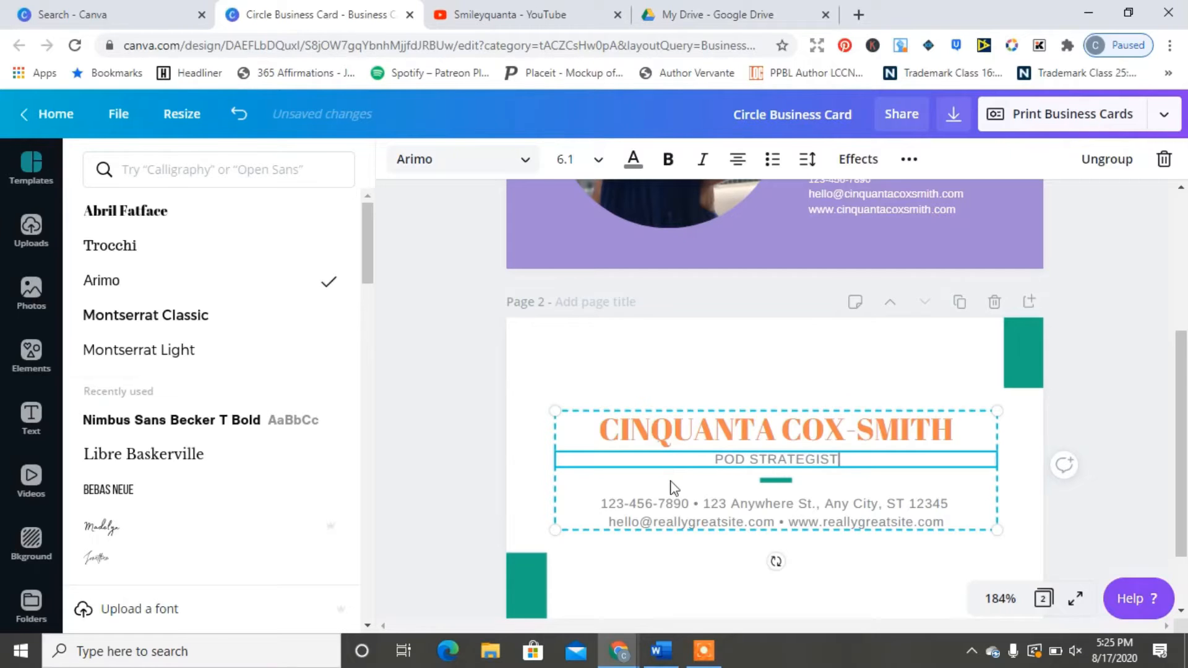
{"action": "left_click", "coordinate": [744, 511]}
Step: Replace the email and website domains with the owner's cinquantacoxsmith domain
{"action": "left_click_drag", "start_coordinate": [744, 523], "coordinate": [642, 524]}
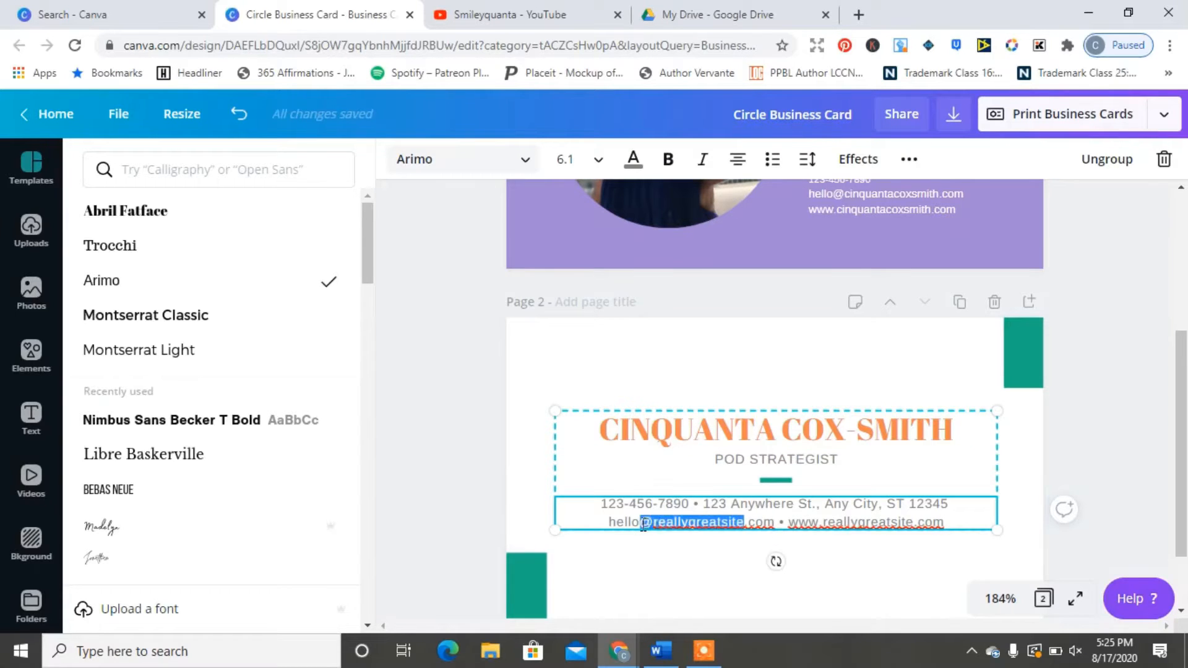
{"action": "type", "text": "cinquantacoxsmith"}
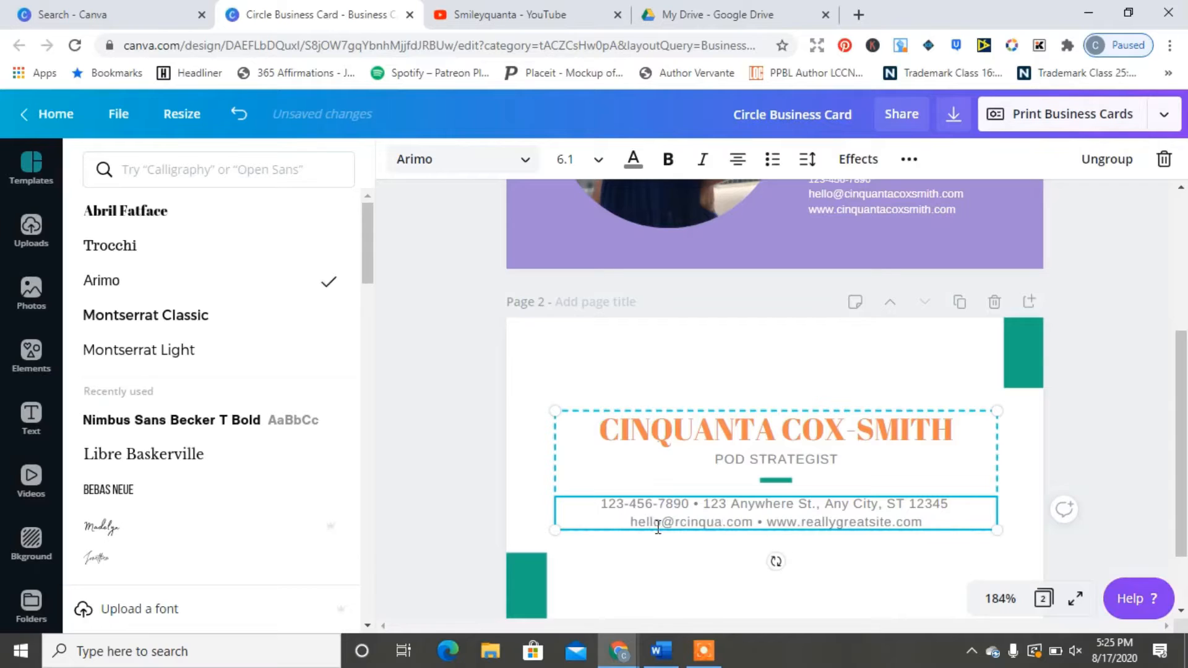
{"action": "key", "text": "BackSpace"}
{"action": "key", "text": "BackSpace"}
{"action": "key", "text": "BackSpace"}
{"action": "key", "text": "BackSpace"}
{"action": "key", "text": "BackSpace"}
{"action": "key", "text": "BackSpace"}
{"action": "key", "text": "BackSpace"}
{"action": "key", "text": "BackSpace"}
{"action": "key", "text": "BackSpace"}
{"action": "key", "text": "BackSpace"}
{"action": "key", "text": "BackSpace"}
{"action": "key", "text": "BackSpace"}
{"action": "key", "text": "BackSpace"}
{"action": "key", "text": "BackSpace"}
{"action": "key", "text": "BackSpace"}
{"action": "key", "text": "BackSpace"}
{"action": "type", "text": "inquanta"}
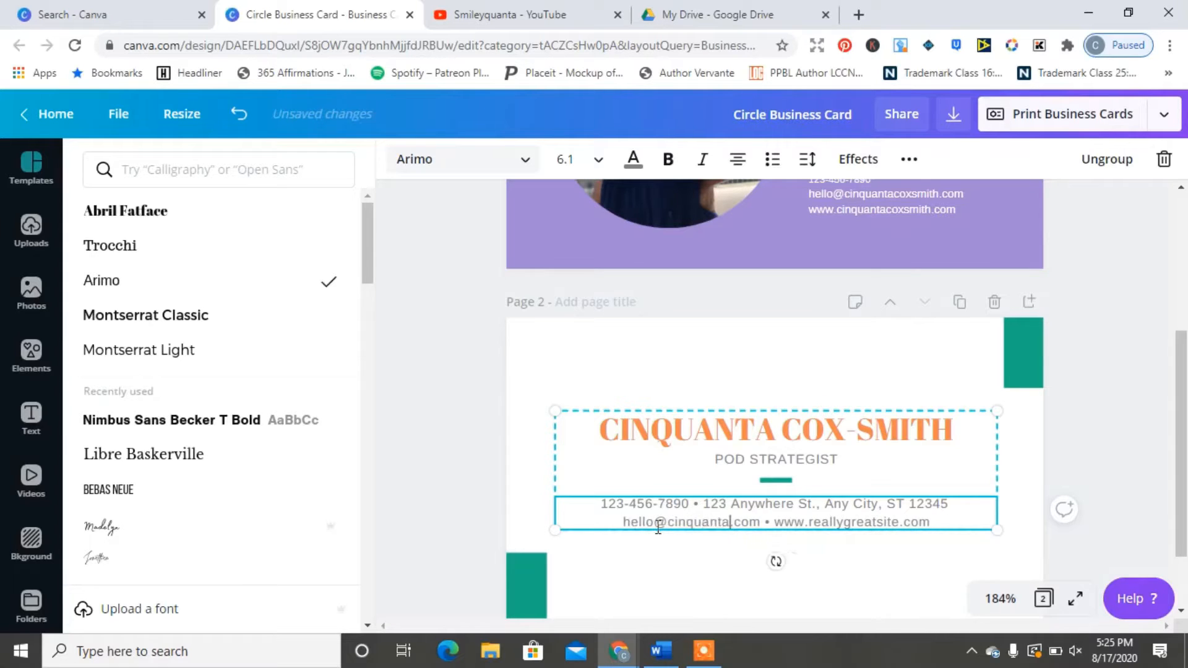
{"action": "type", "text": "coxsmith"}
{"action": "left_click_drag", "start_coordinate": [927, 523], "coordinate": [842, 522]}
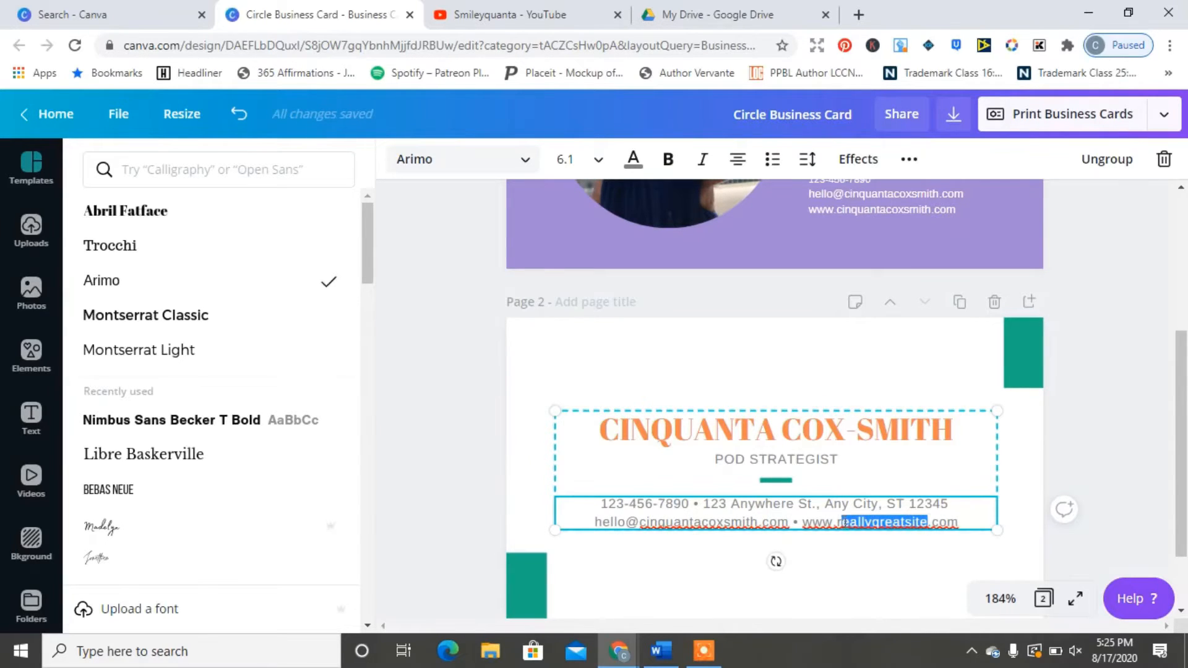
{"action": "type", "text": "cinquanta"}
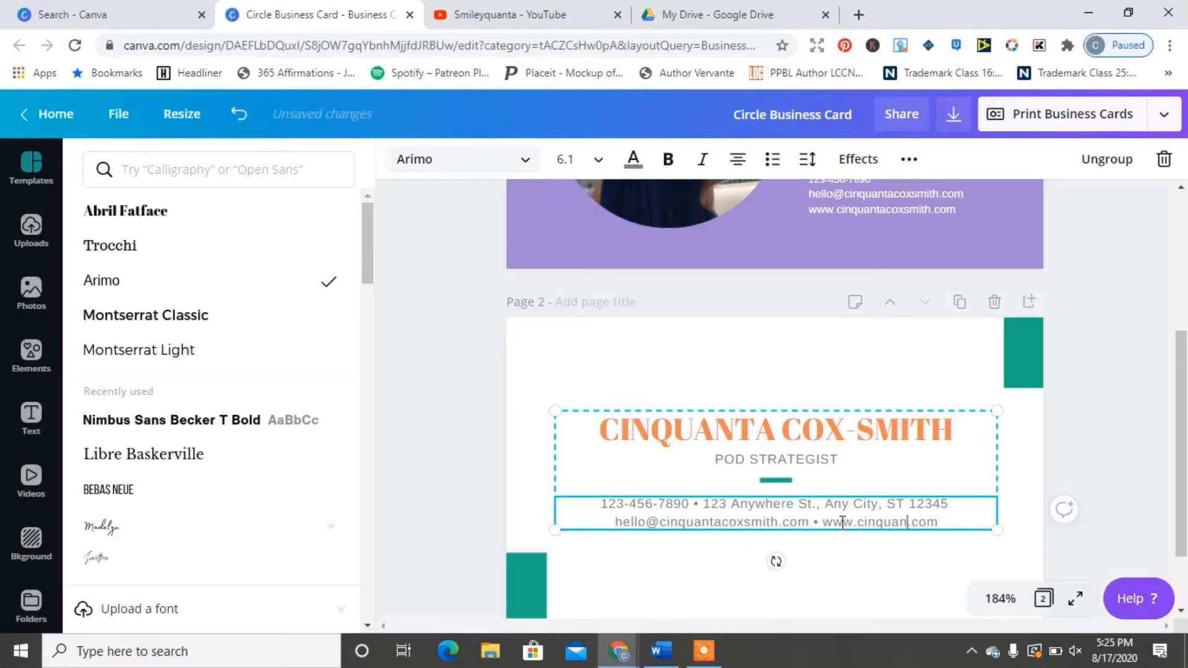
{"action": "type", "text": "coxsmith"}
{"action": "left_click", "coordinate": [1115, 473]}
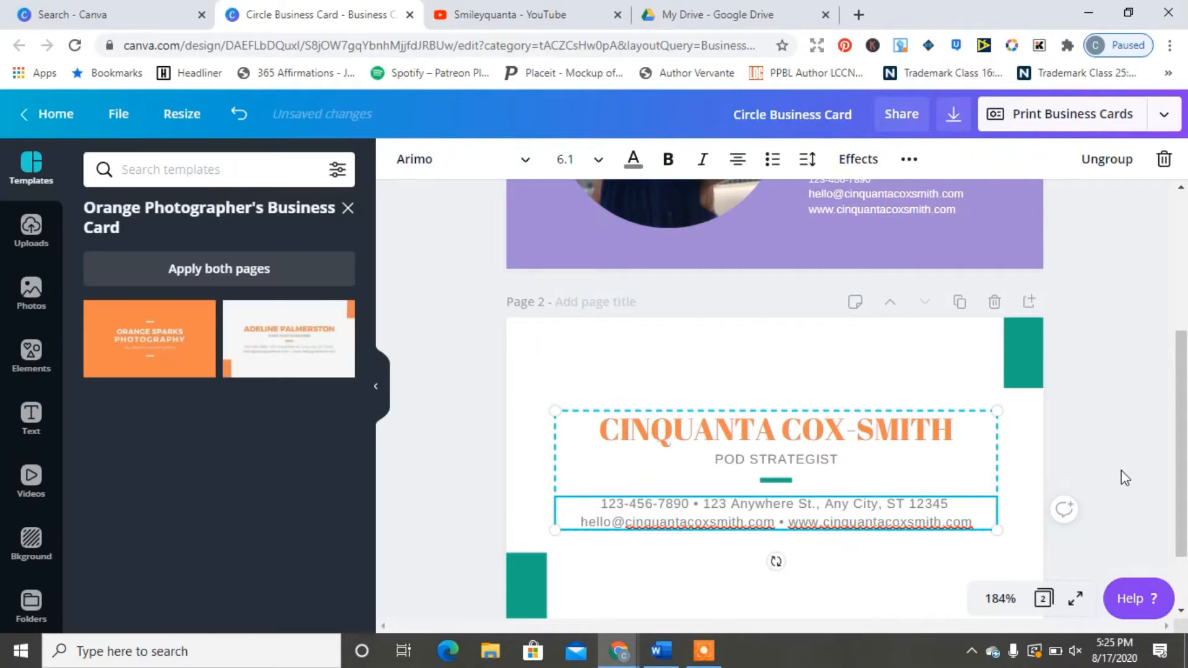
Step: Make the contact text and POD STRATEGIST line black and the name purple
{"action": "left_click", "coordinate": [937, 522]}
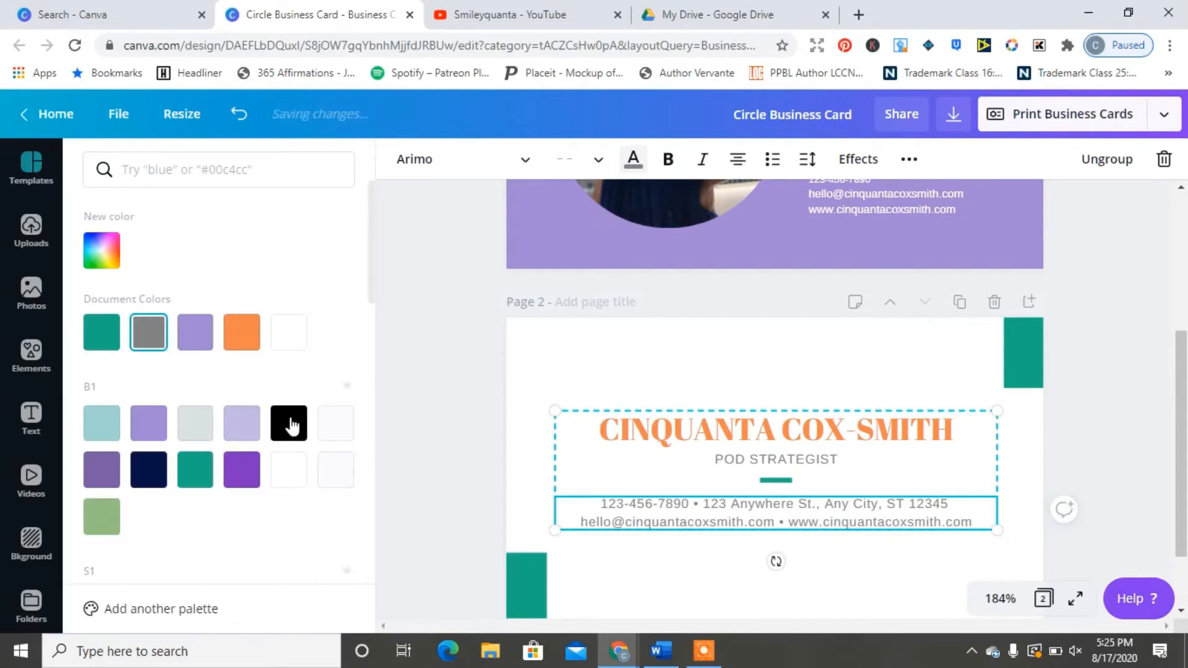
{"action": "left_click", "coordinate": [288, 422]}
{"action": "left_click", "coordinate": [765, 465]}
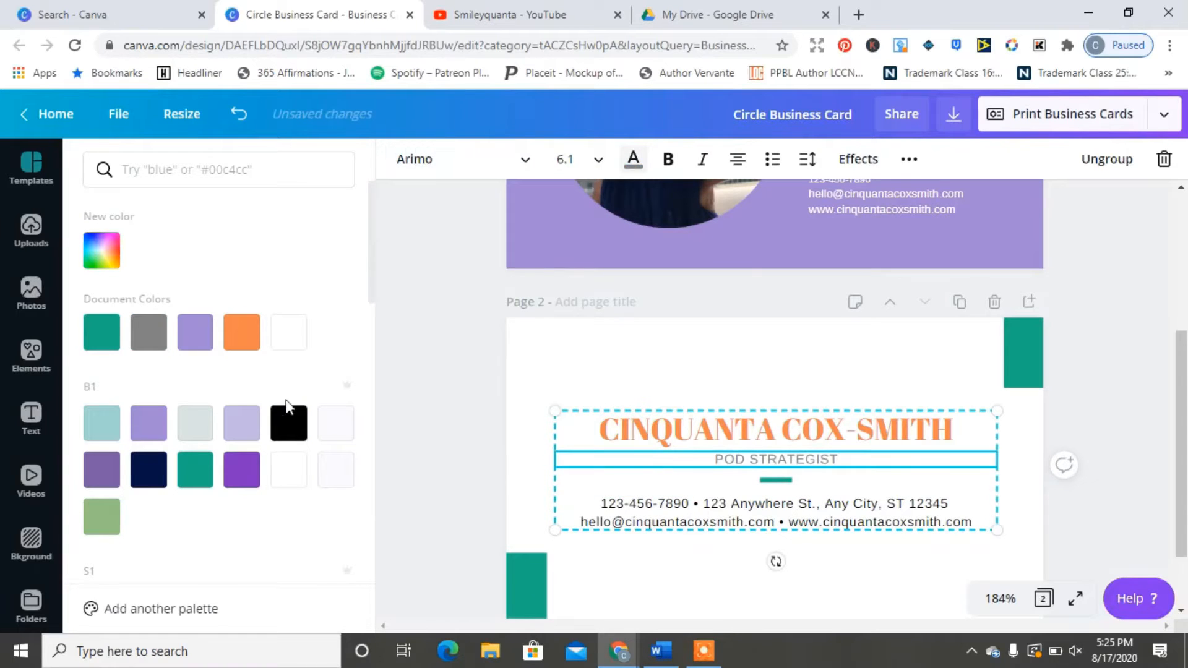
{"action": "left_click", "coordinate": [288, 422]}
{"action": "key", "text": "shift+Tab"}
{"action": "left_click", "coordinate": [195, 332]}
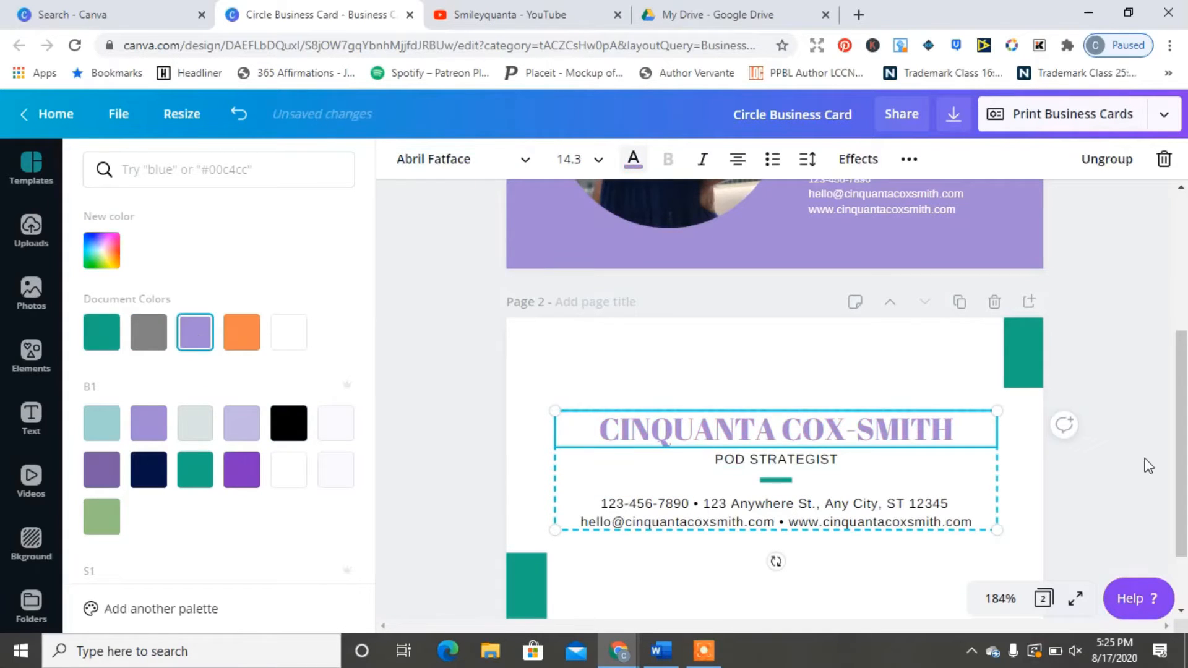
{"action": "left_click_drag", "start_coordinate": [1181, 467], "coordinate": [1185, 314]}
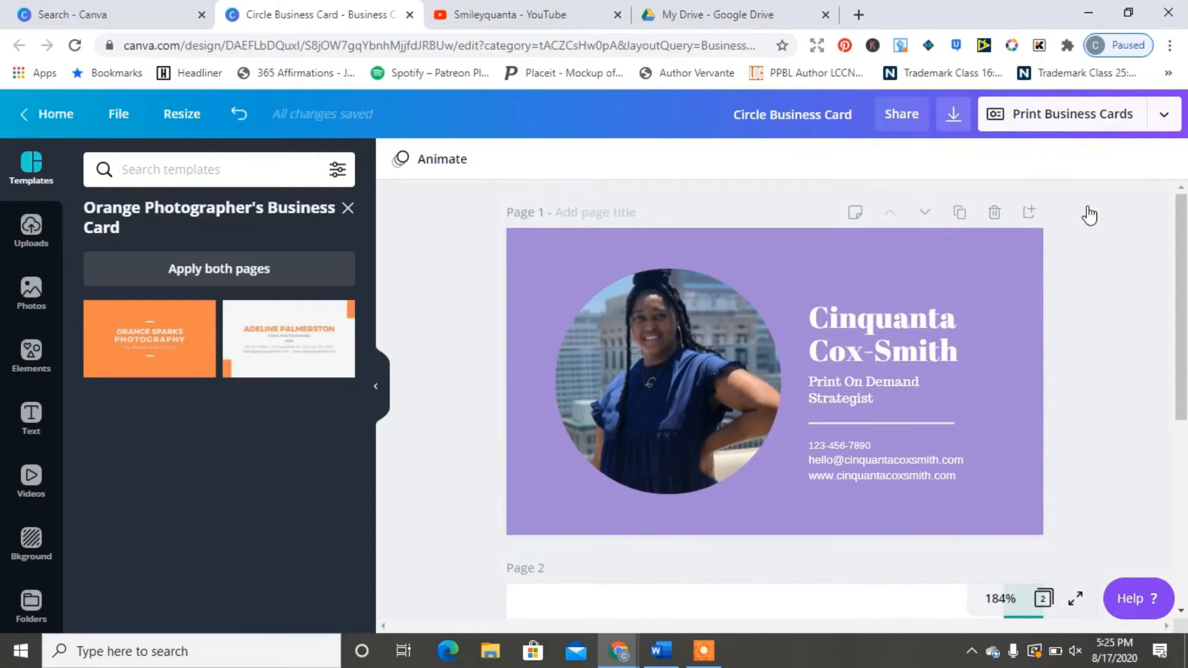
Step: Download both card pages as PNG in Circle Business Card.zip, dismiss the print promo, and open the zip
{"action": "left_click", "coordinate": [1041, 235]}
{"action": "left_click", "coordinate": [1026, 130]}
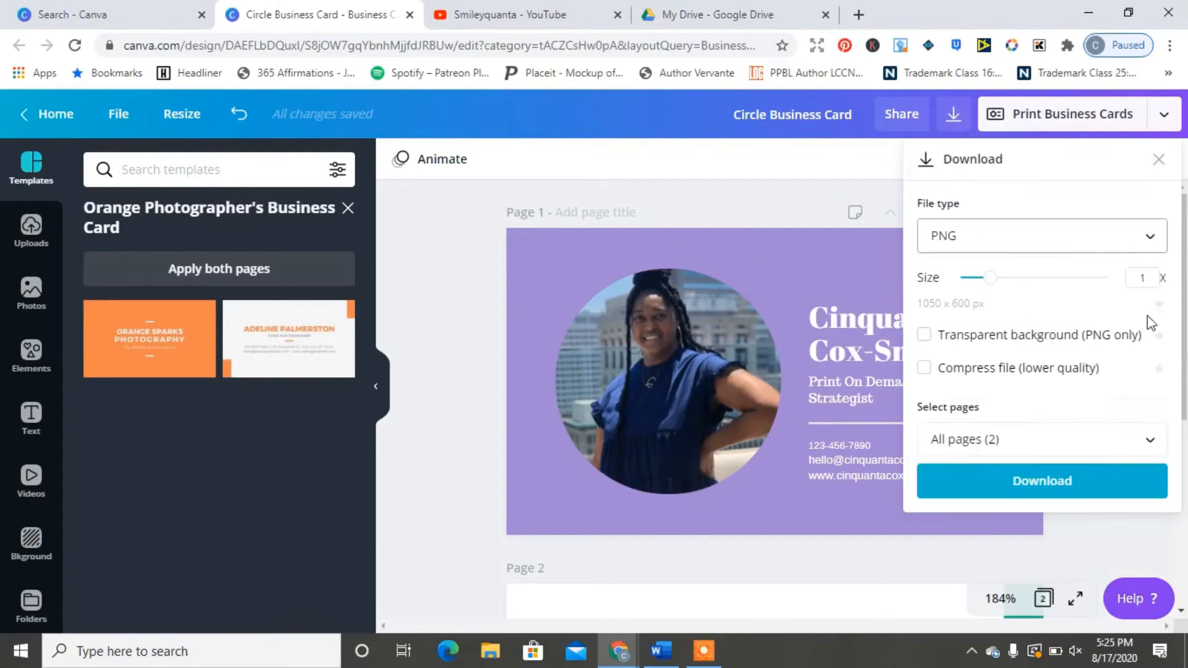
{"action": "left_click", "coordinate": [1049, 480]}
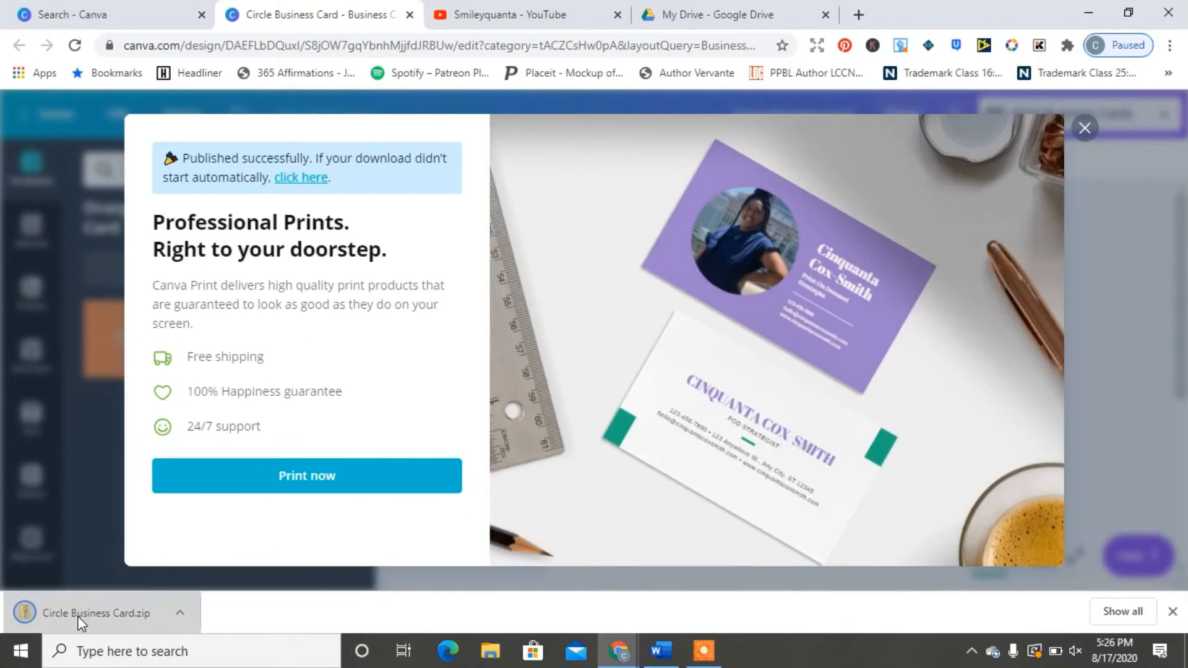
{"action": "left_click", "coordinate": [1084, 129]}
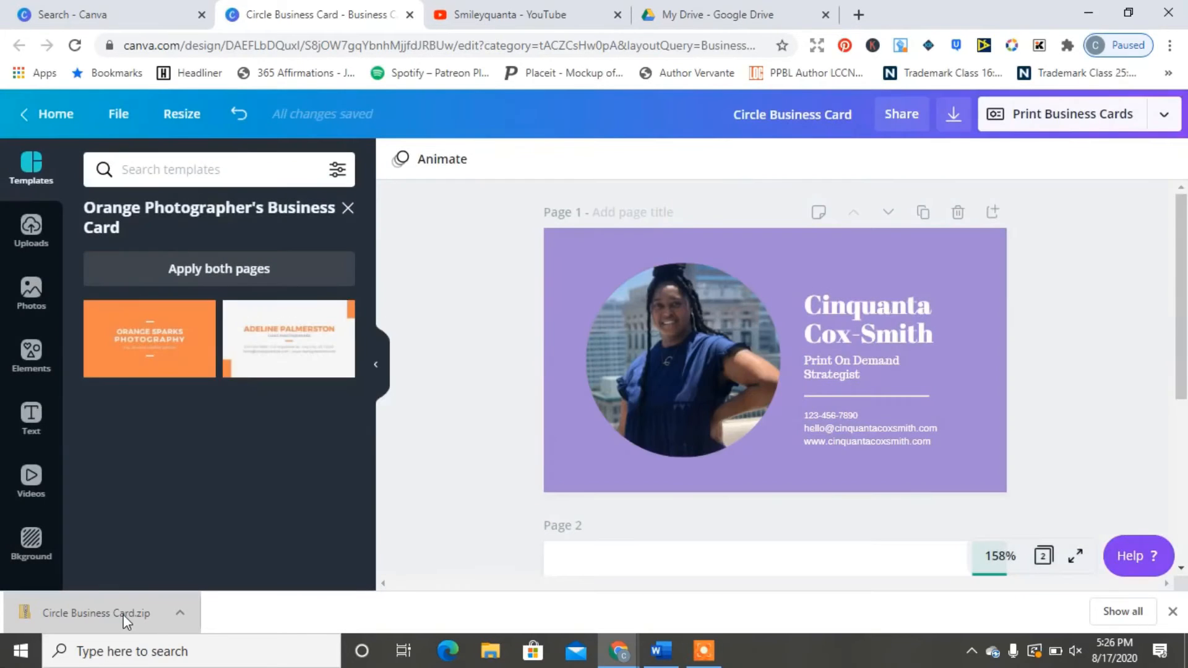
{"action": "left_click", "coordinate": [121, 614]}
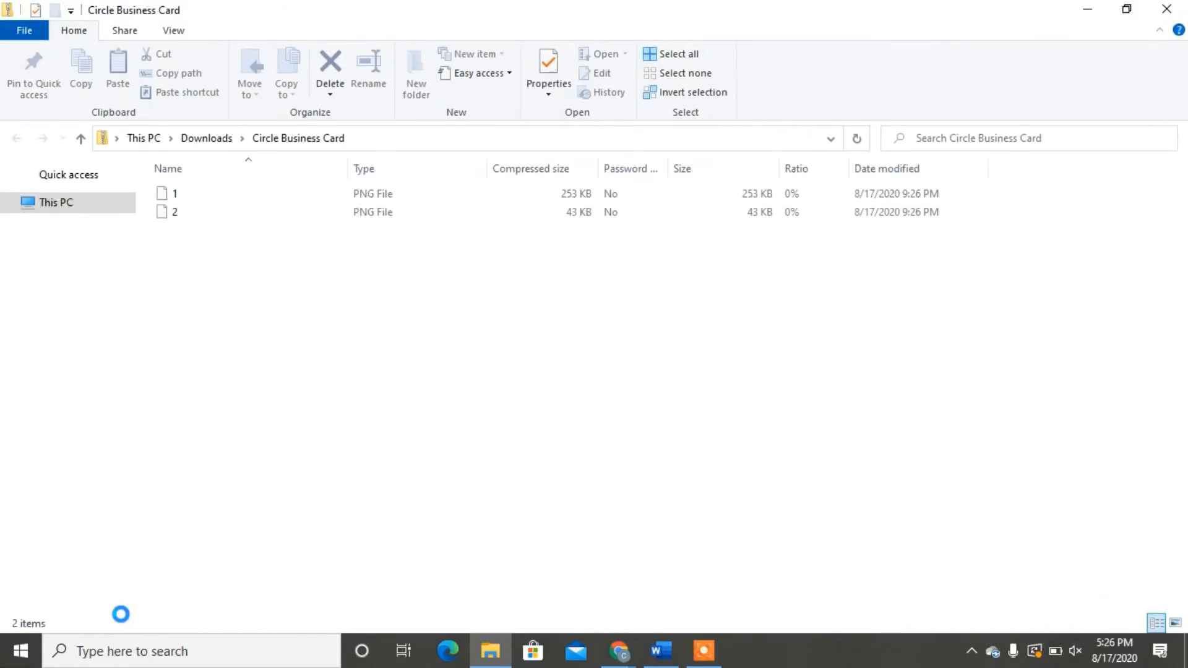
Step: Extract card images 1 and 2 into a Circle Business Card folder, then close the Explorer window
{"action": "left_click", "coordinate": [871, 75]}
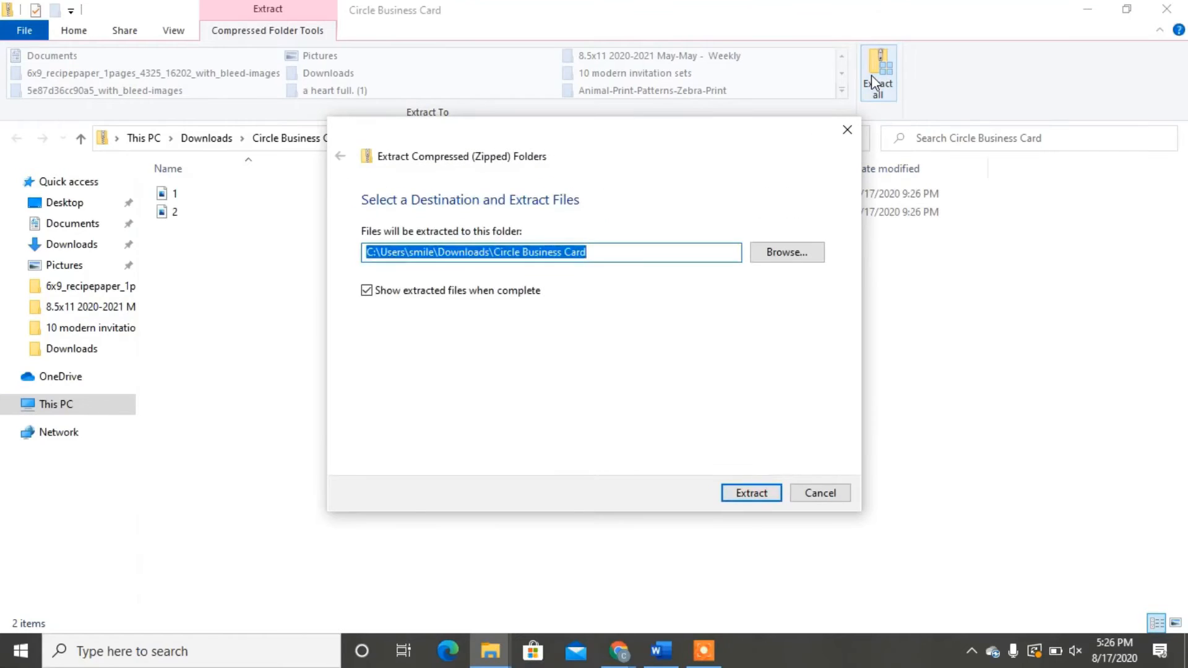
{"action": "left_click", "coordinate": [752, 490]}
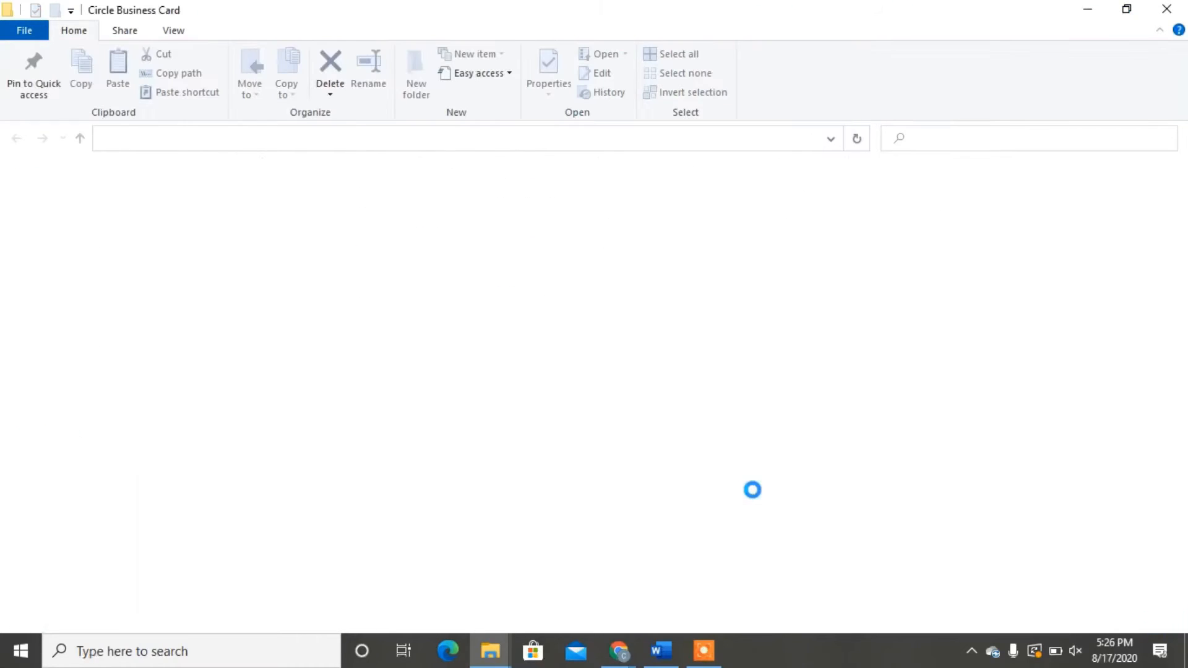
{"action": "left_click", "coordinate": [1163, 11]}
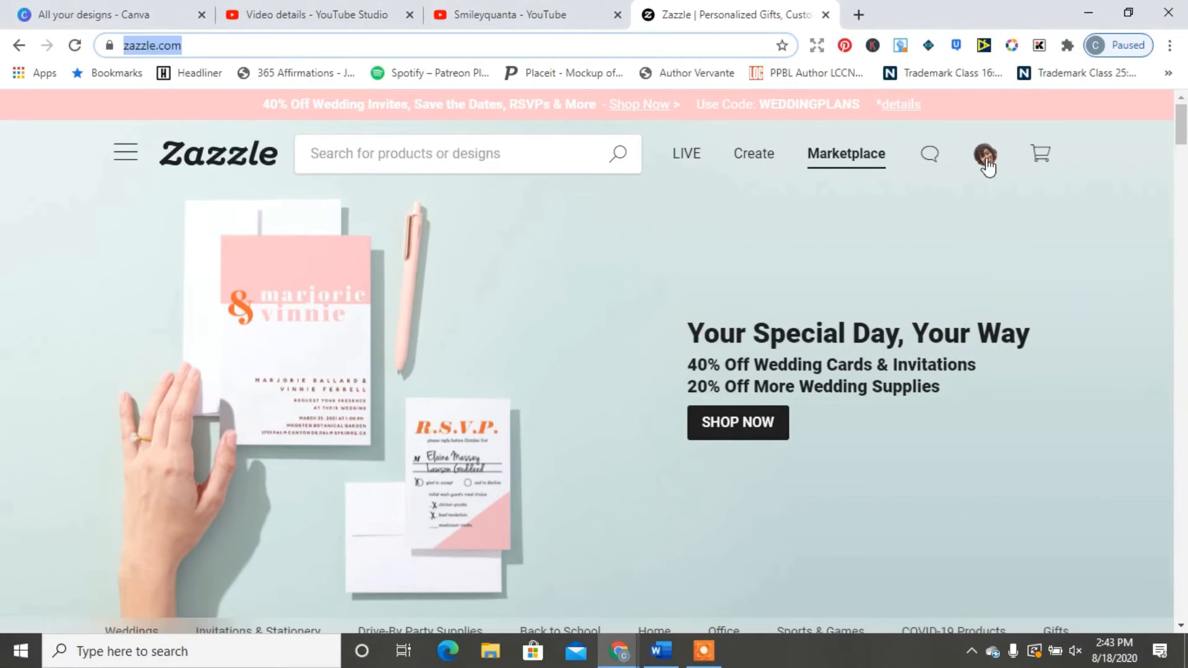
Step: From the account menu, go to Saved Designs and tick the Digital Business Card design
{"action": "mouse_move", "coordinate": [984, 159]}
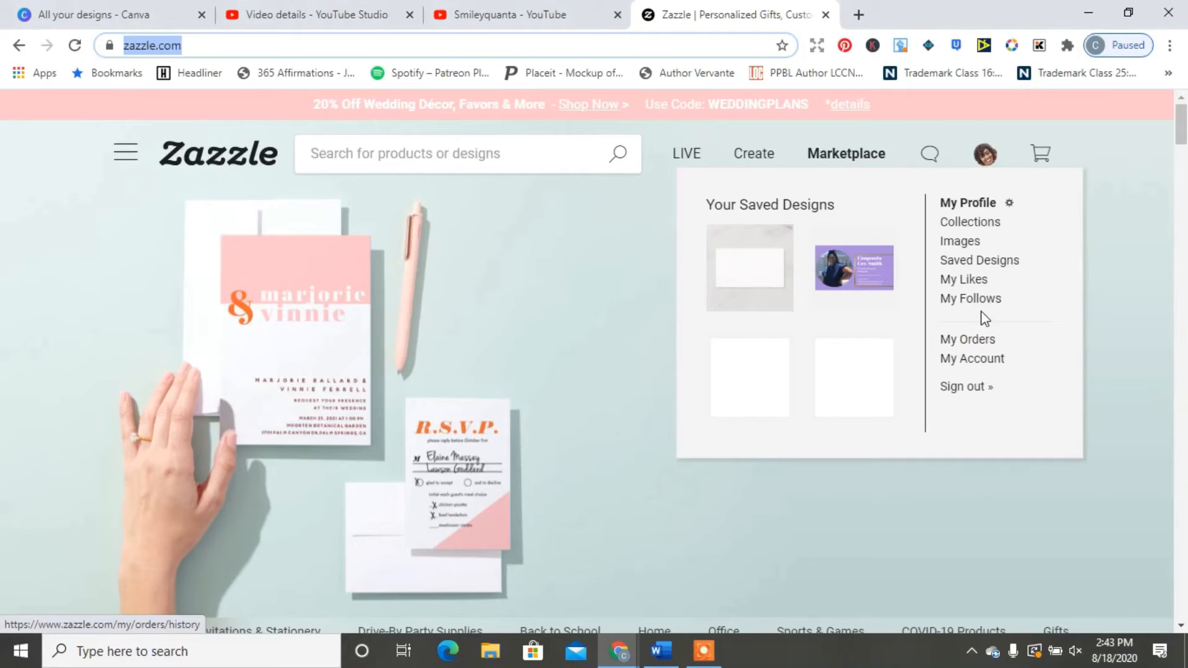
{"action": "left_click", "coordinate": [988, 270]}
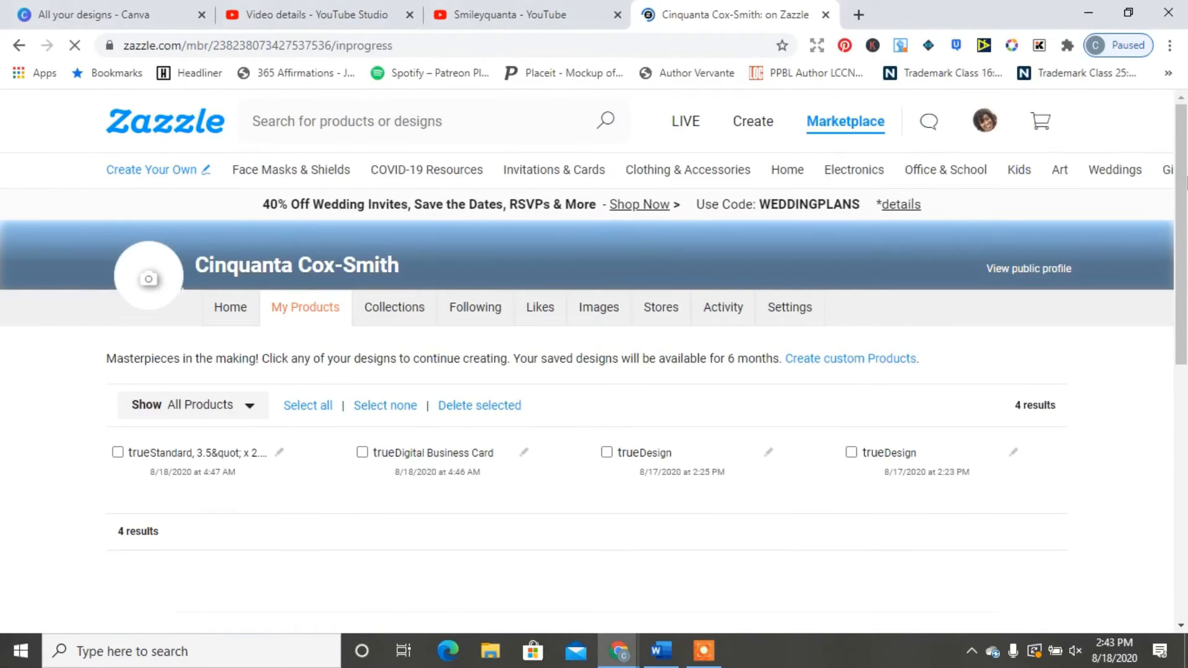
{"action": "left_click_drag", "start_coordinate": [1186, 180], "coordinate": [1185, 256]}
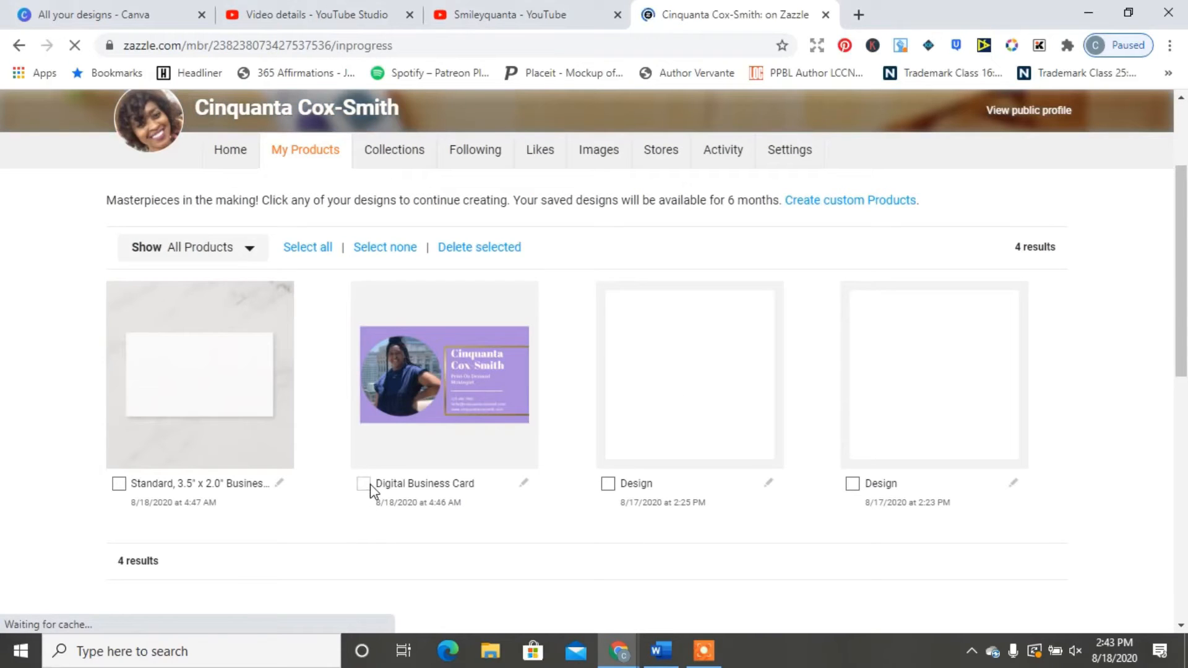
{"action": "left_click", "coordinate": [368, 483]}
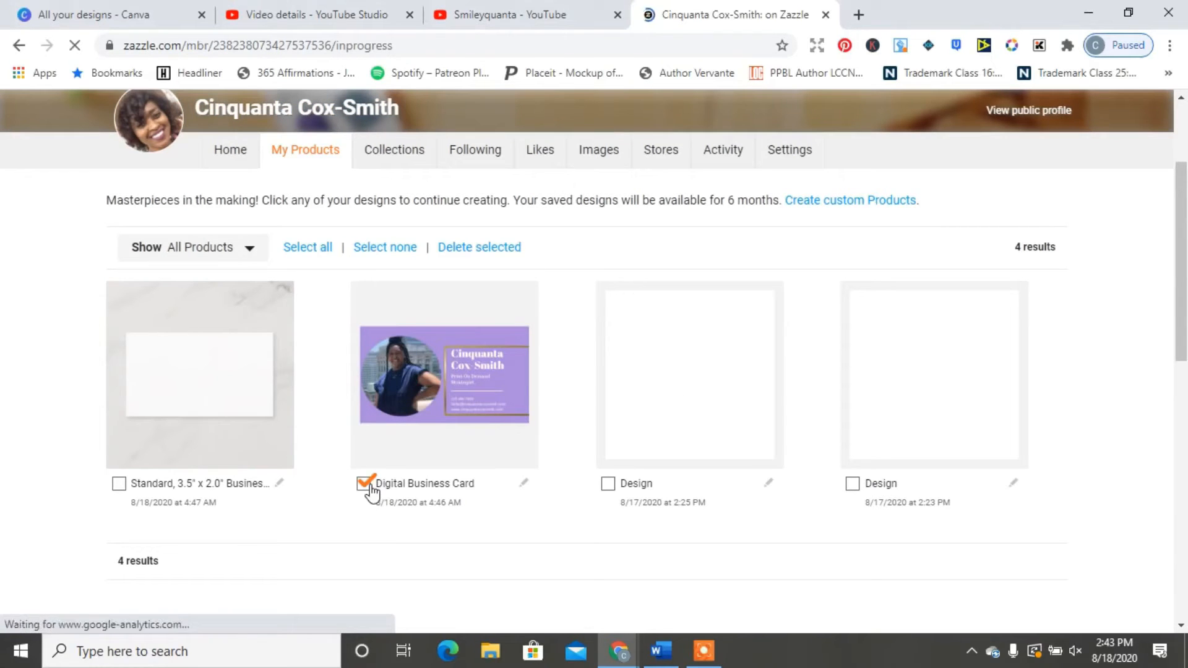
Step: Go to the custom products page, open Business Cards, and start a blank Standard 3.5" x 2.0" card
{"action": "left_click", "coordinate": [834, 207]}
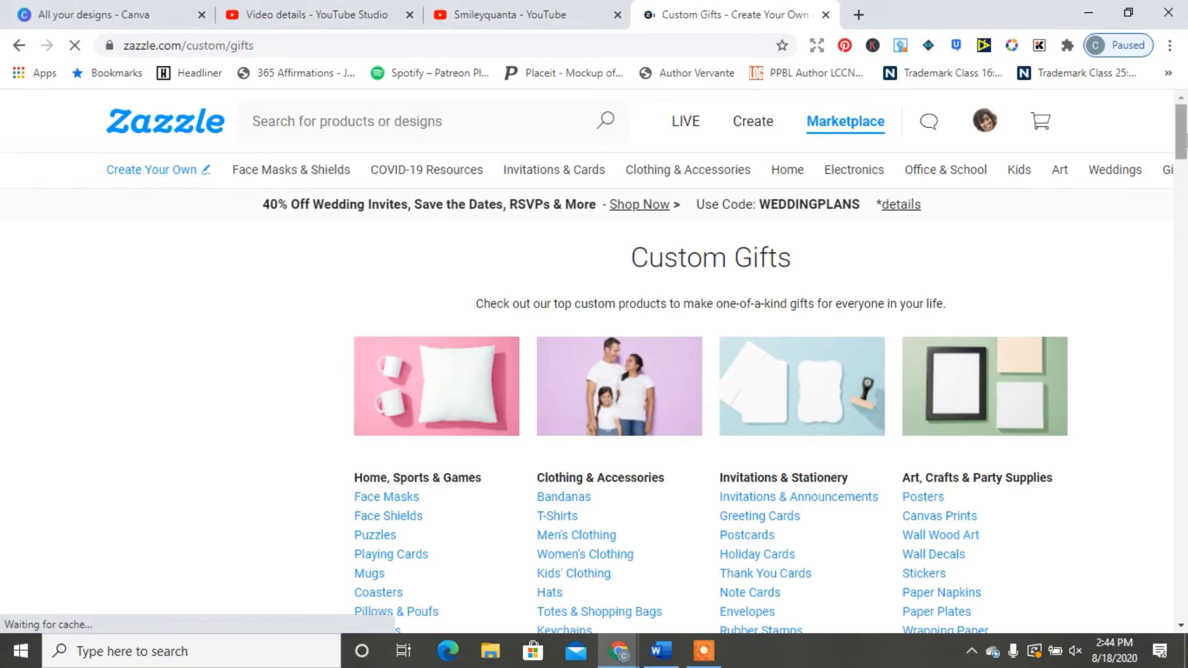
{"action": "scroll", "coordinate": [1181, 132], "scroll_direction": "down", "scroll_amount": 9}
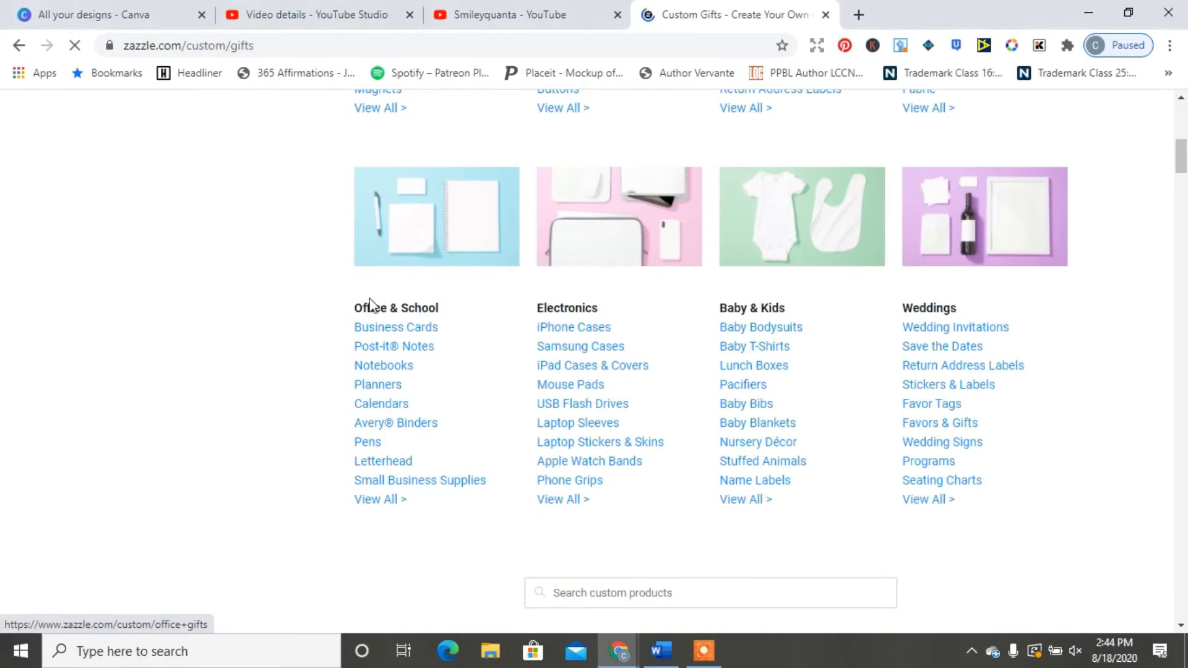
{"action": "left_click", "coordinate": [377, 333]}
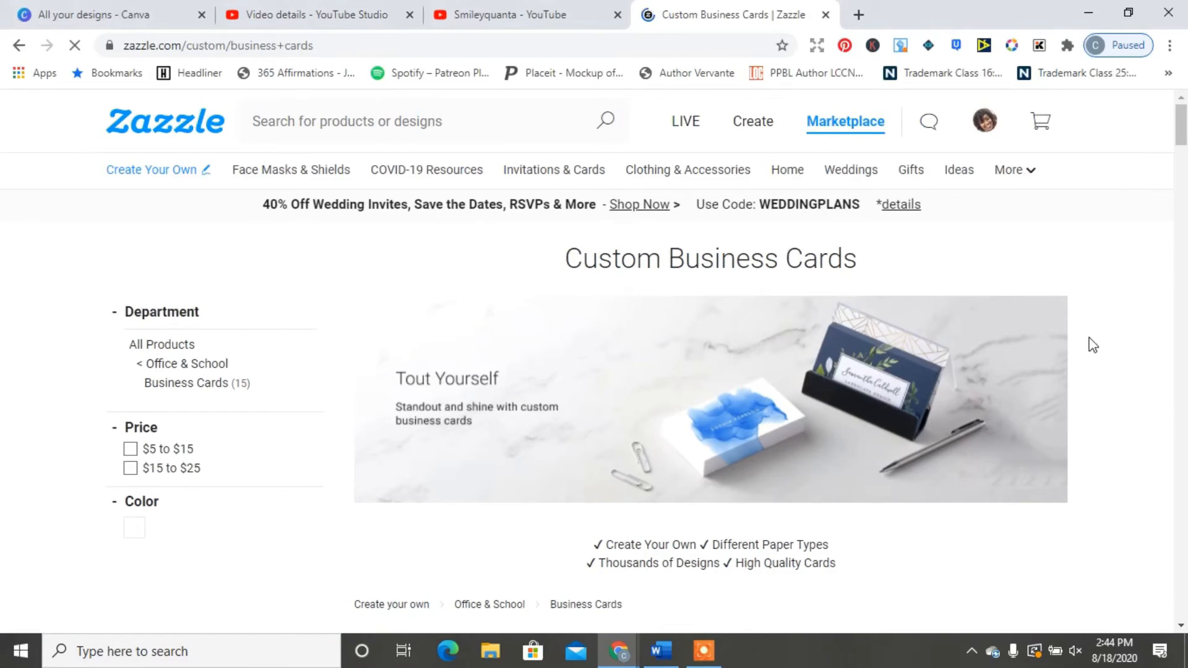
{"action": "scroll", "coordinate": [1182, 137], "scroll_direction": "down", "scroll_amount": 7}
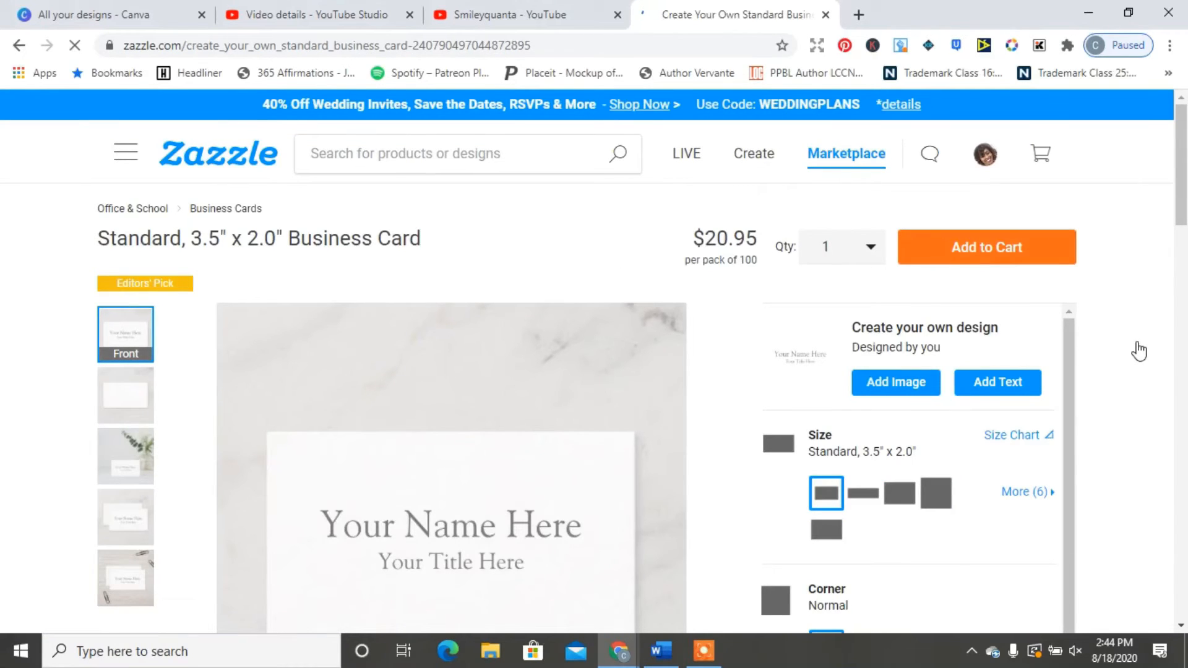
{"action": "scroll", "coordinate": [1182, 198], "scroll_direction": "down", "scroll_amount": 2}
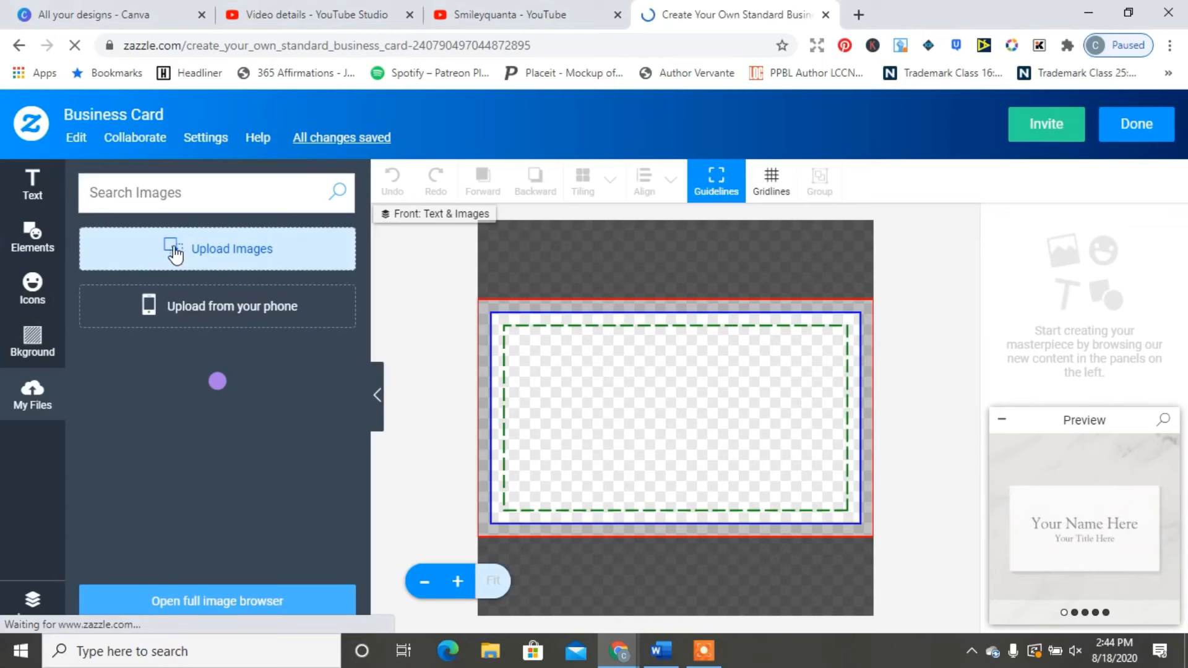
Step: Place the purple card image from My Files onto the card front
{"action": "left_click", "coordinate": [175, 250]}
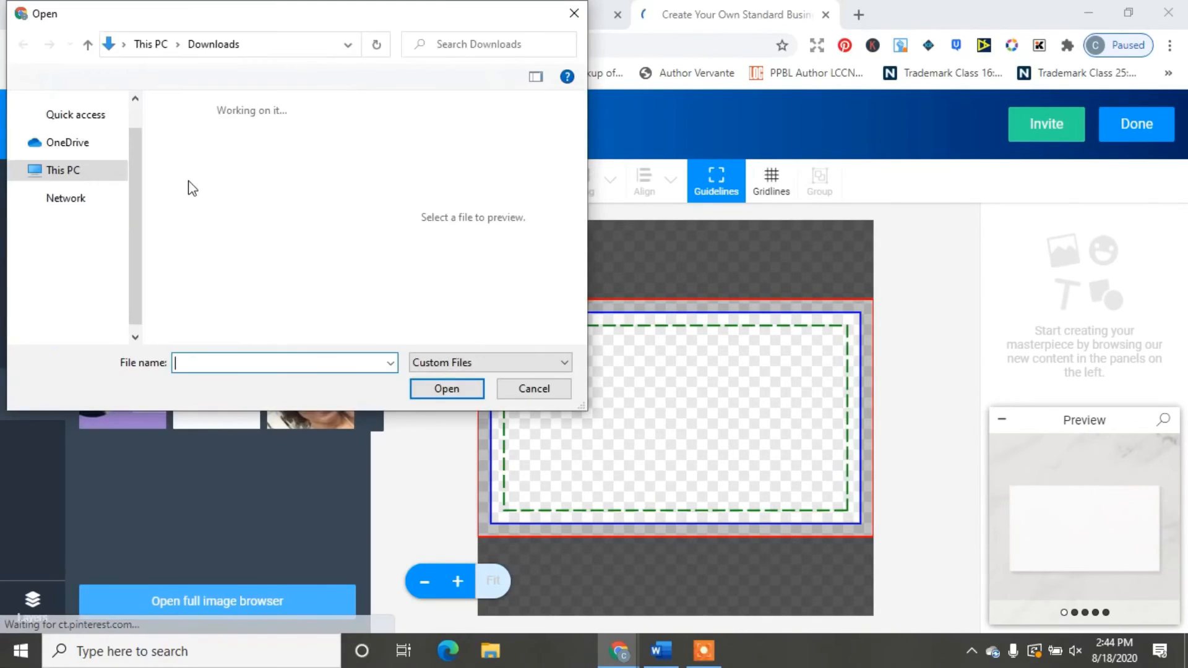
{"action": "left_click", "coordinate": [575, 10]}
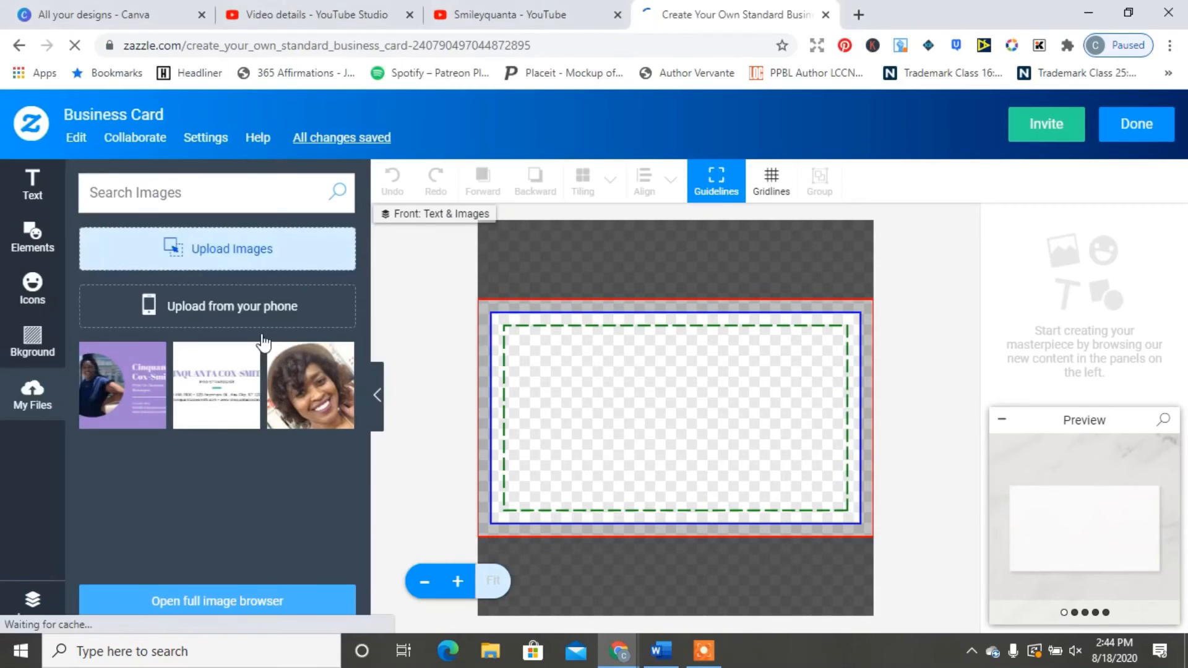
{"action": "left_click", "coordinate": [146, 394]}
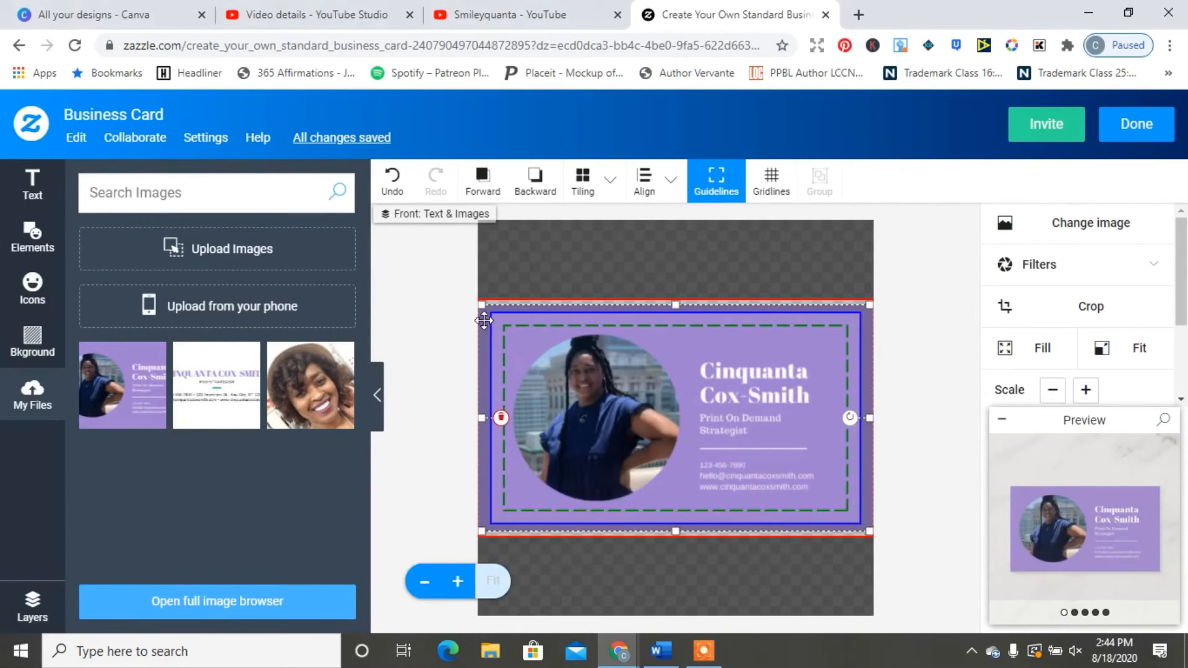
Step: Stretch the purple image's top-left and bottom-right corners so it fills the card edges
{"action": "left_click_drag", "start_coordinate": [476, 304], "coordinate": [468, 303]}
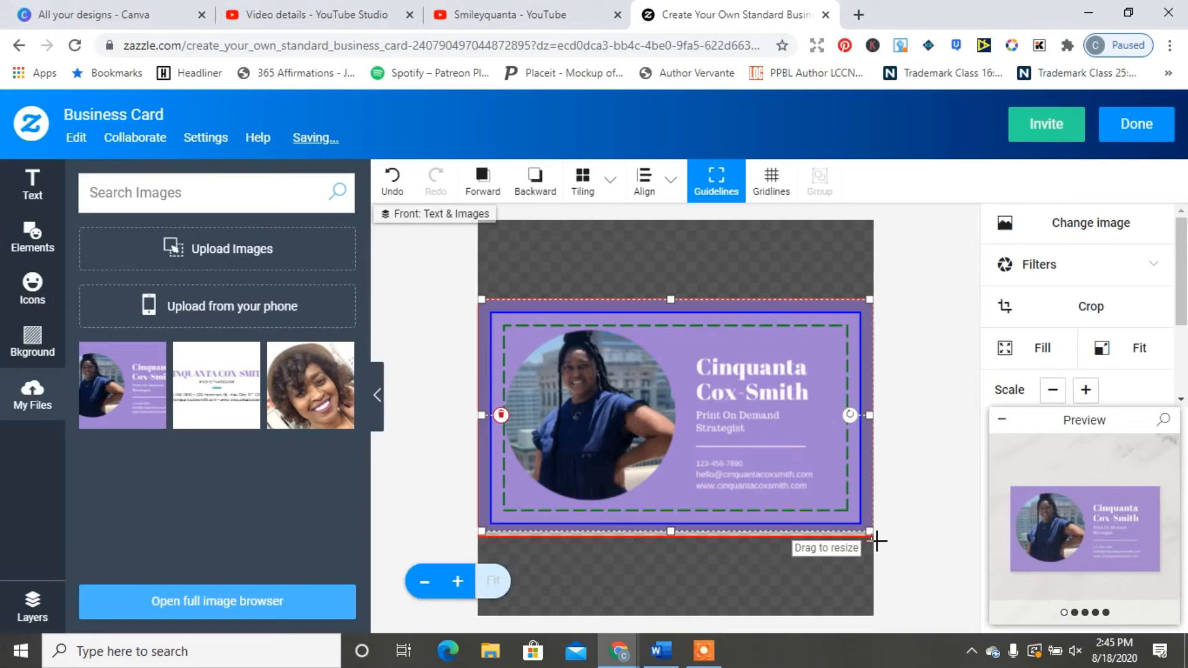
{"action": "left_click", "coordinate": [878, 543]}
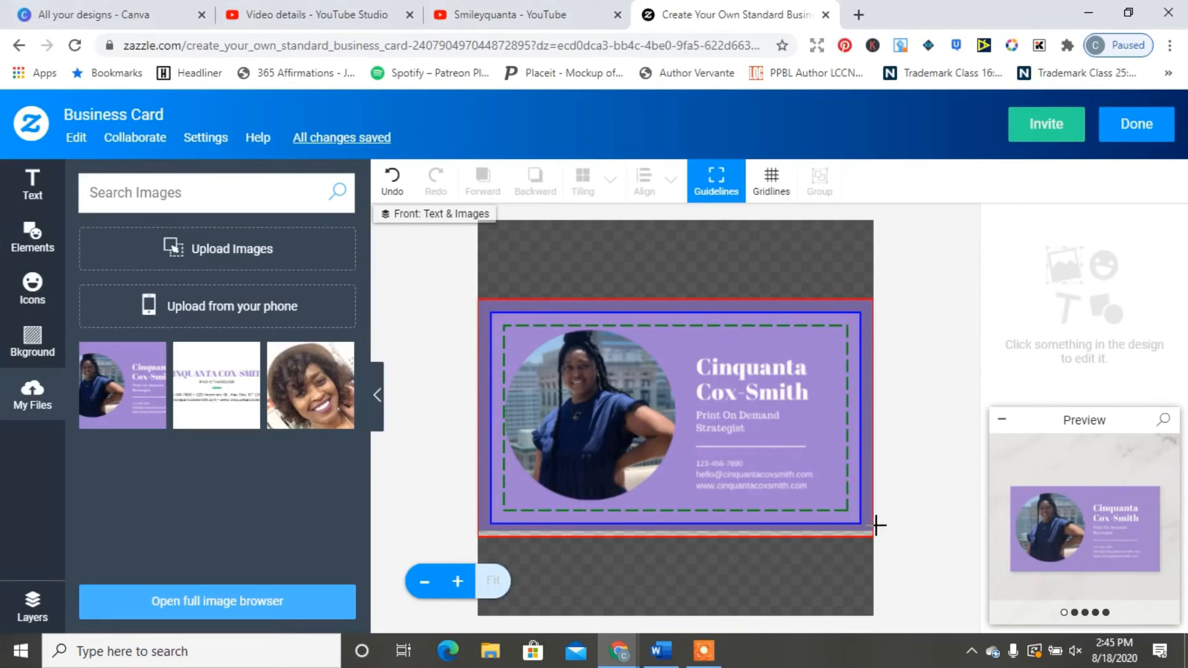
{"action": "left_click", "coordinate": [864, 537]}
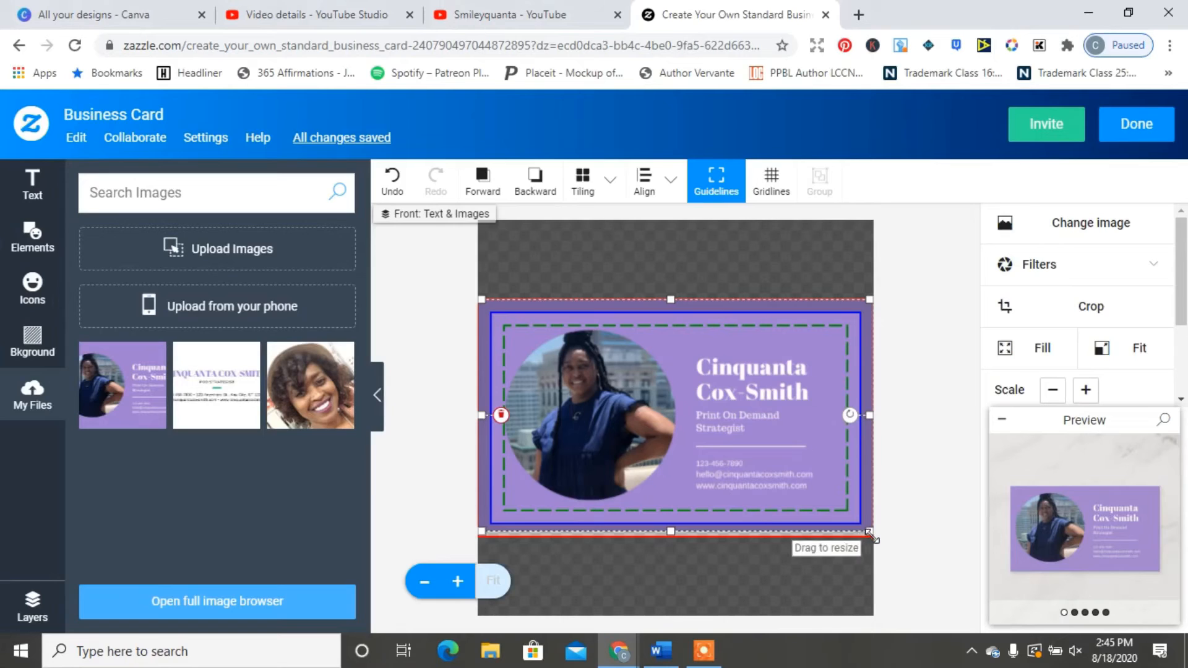
{"action": "left_click_drag", "start_coordinate": [870, 534], "coordinate": [873, 536]}
{"action": "left_click", "coordinate": [211, 424]}
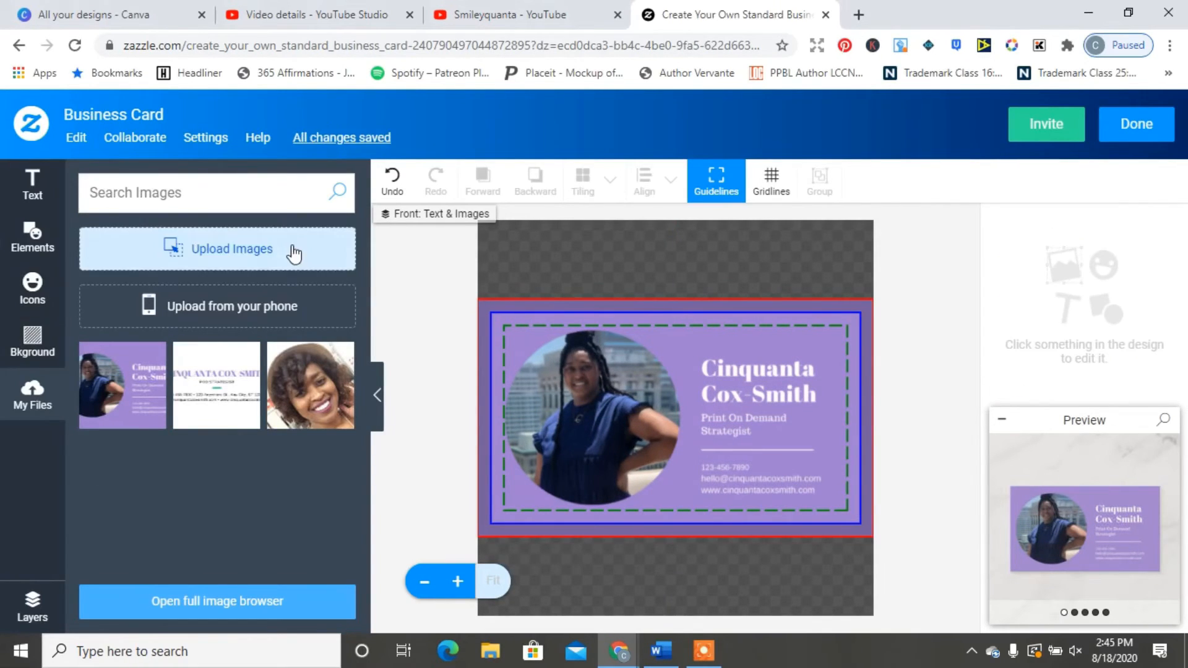
Step: Switch to the card's back layer and place the white name design from My Files
{"action": "left_click", "coordinate": [33, 613]}
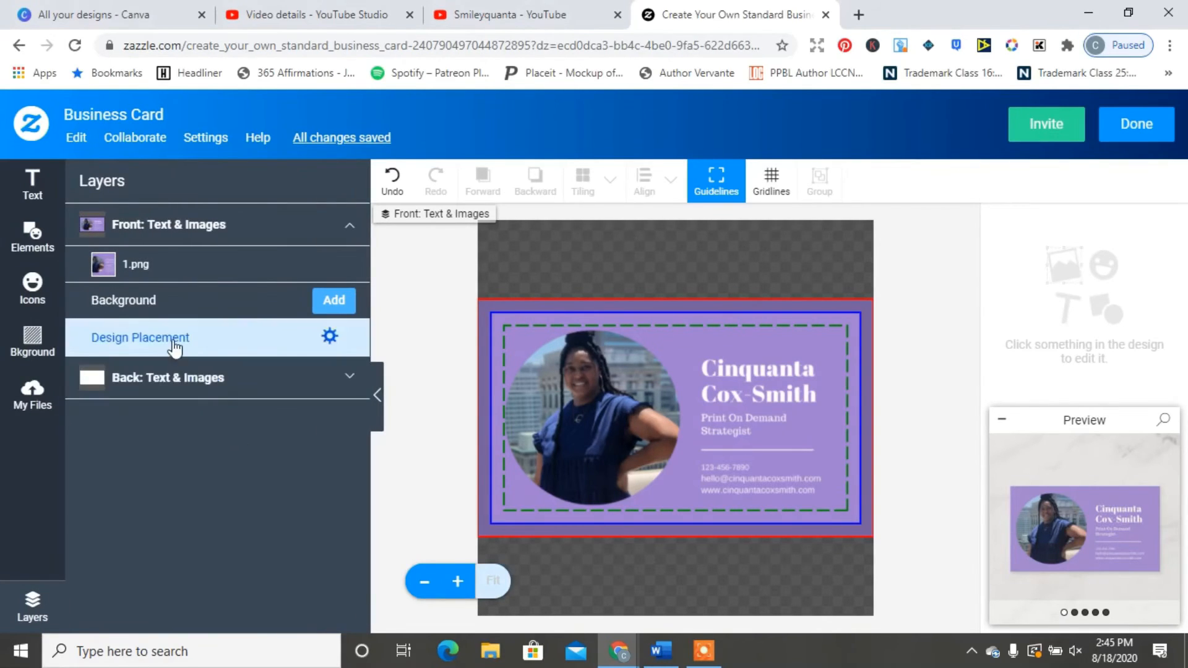
{"action": "left_click", "coordinate": [192, 387]}
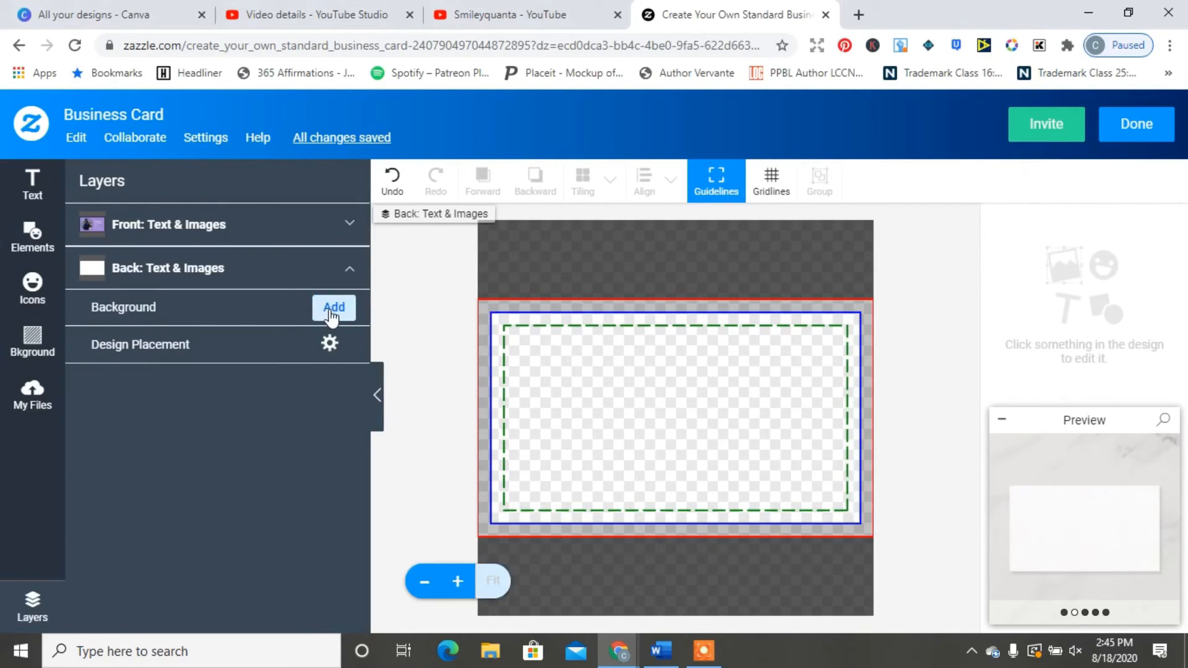
{"action": "left_click", "coordinate": [263, 284]}
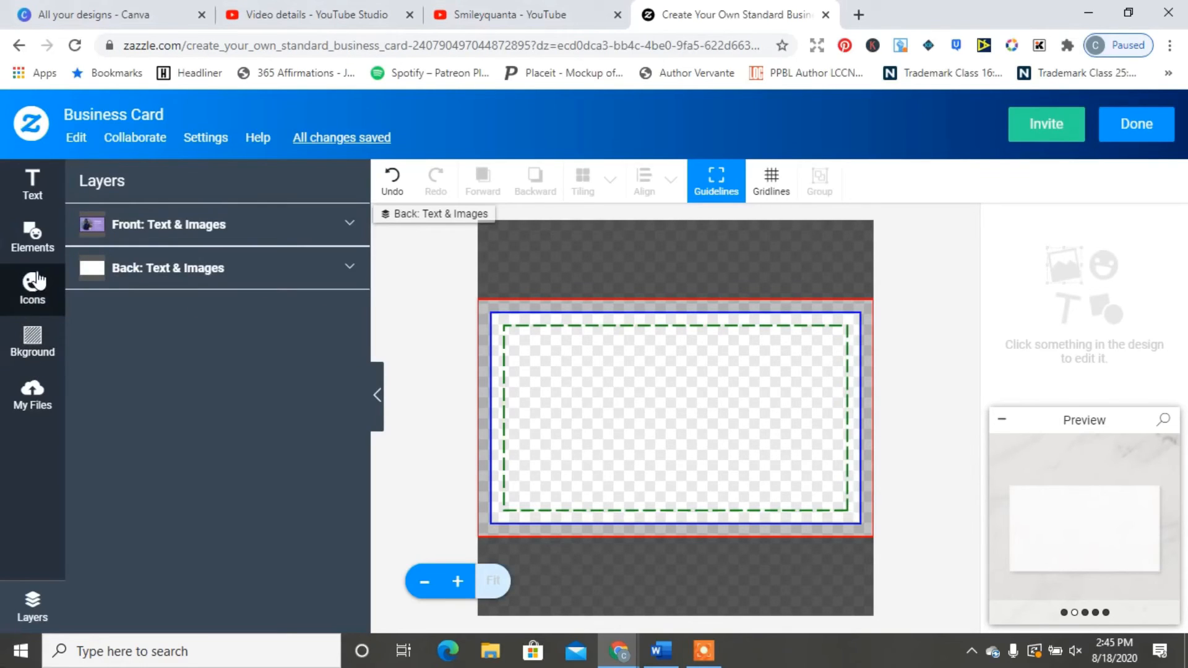
{"action": "left_click", "coordinate": [40, 407]}
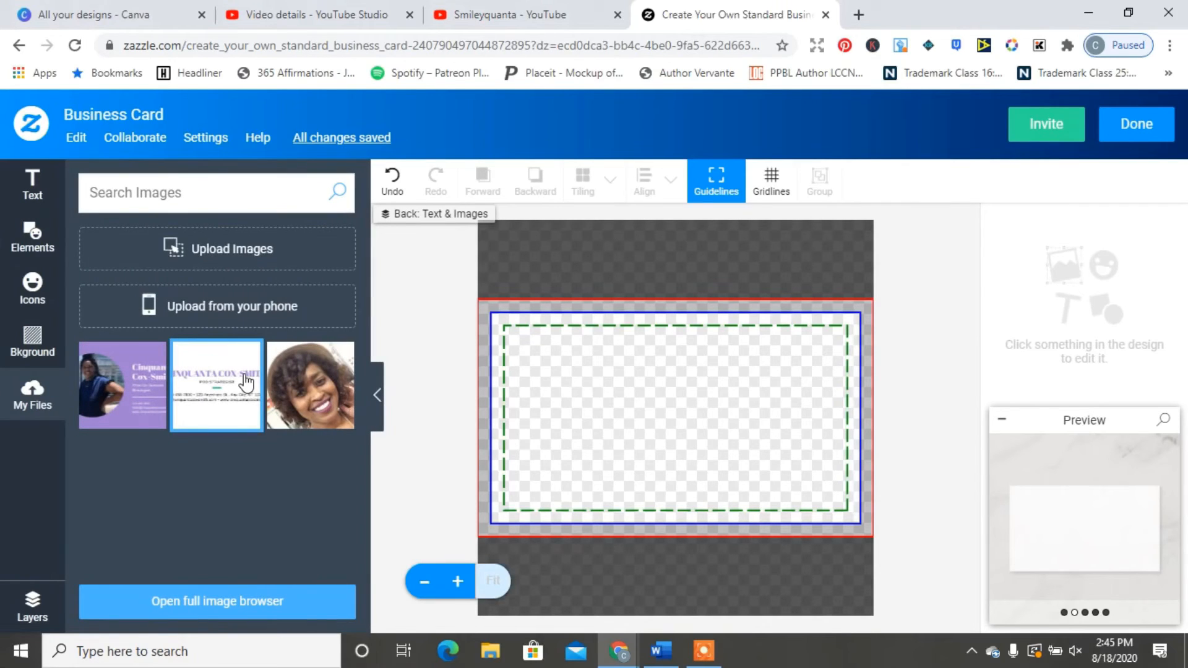
{"action": "left_click", "coordinate": [246, 382]}
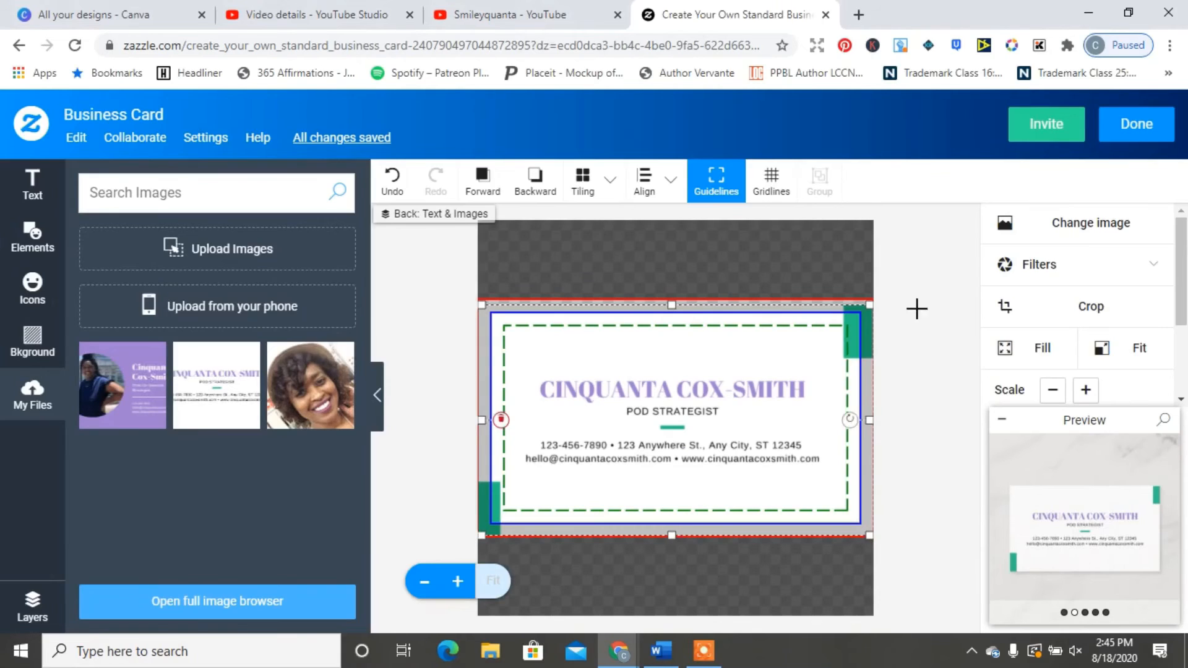
Step: Enlarge the back design at the top-right and bottom-left corners and shift it to fill the card
{"action": "left_click_drag", "start_coordinate": [879, 305], "coordinate": [877, 297]}
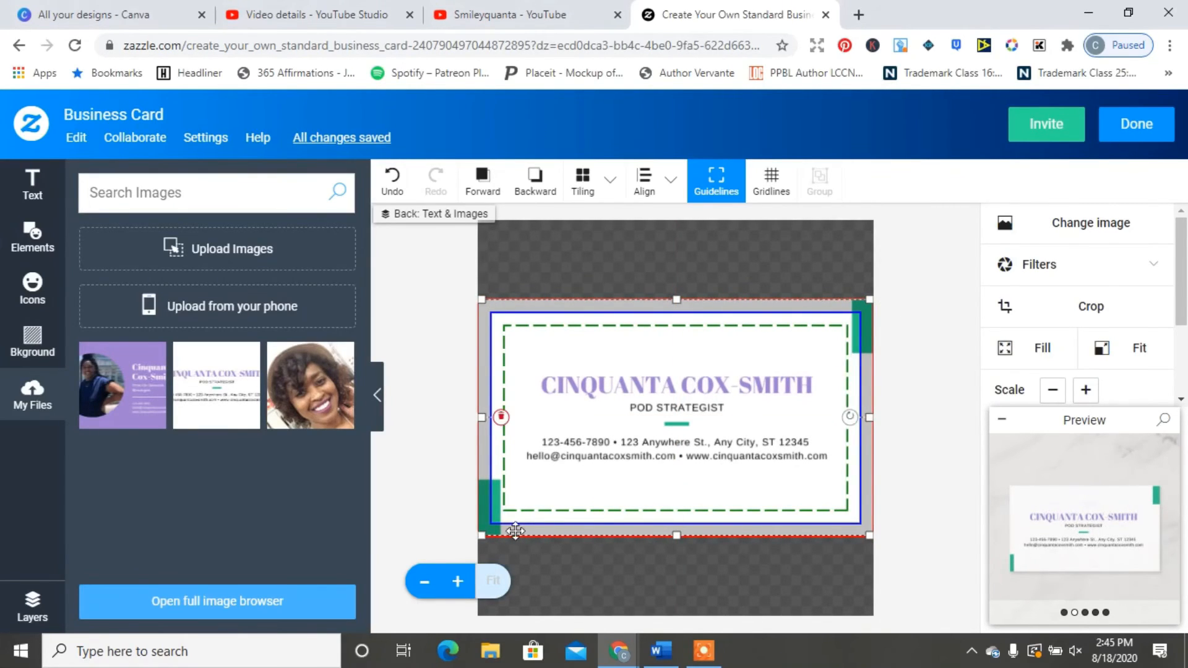
{"action": "left_click_drag", "start_coordinate": [482, 536], "coordinate": [466, 538]}
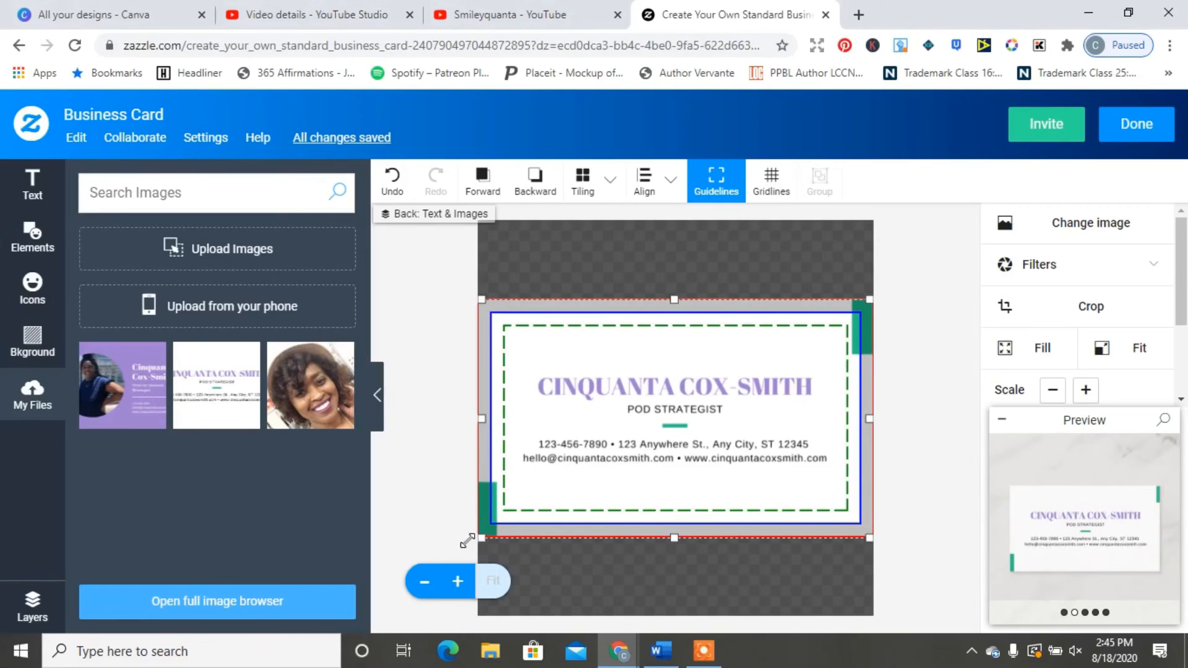
{"action": "left_click", "coordinate": [425, 517]}
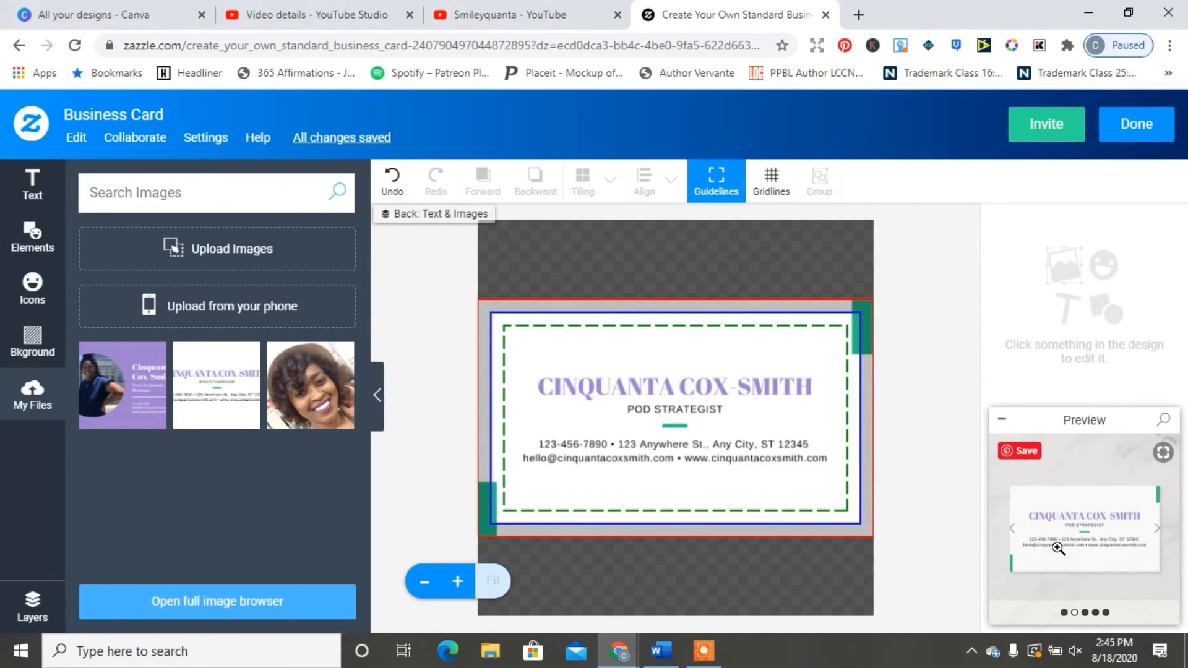
{"action": "left_click", "coordinate": [751, 424]}
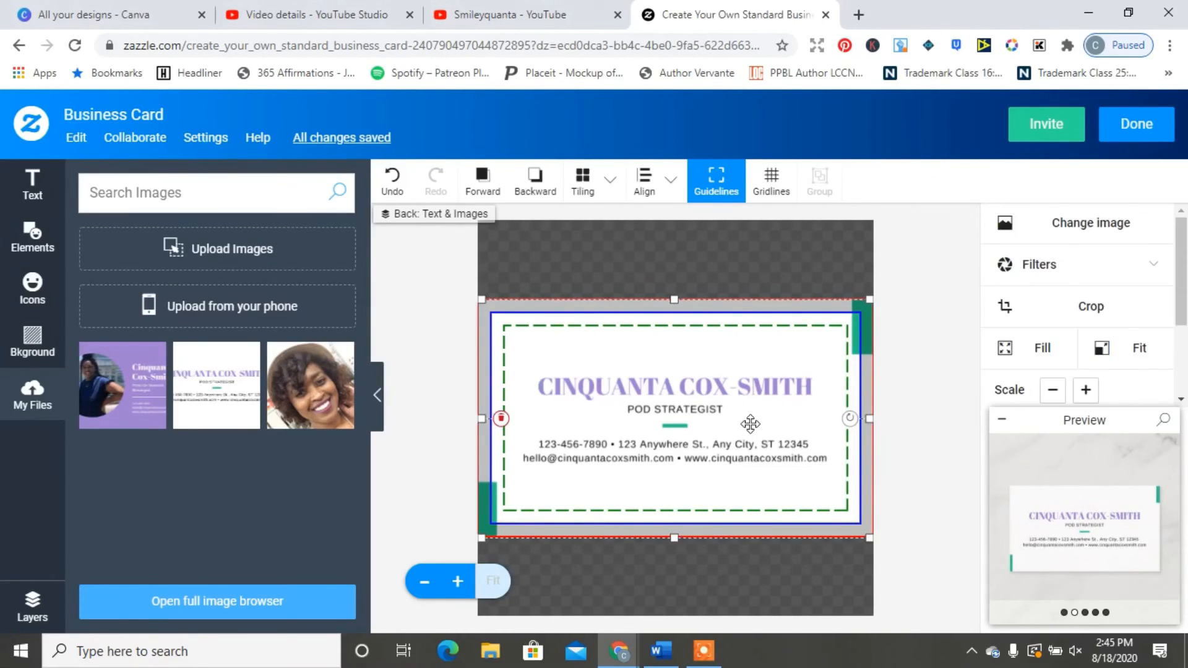
{"action": "left_click_drag", "start_coordinate": [750, 424], "coordinate": [711, 425]}
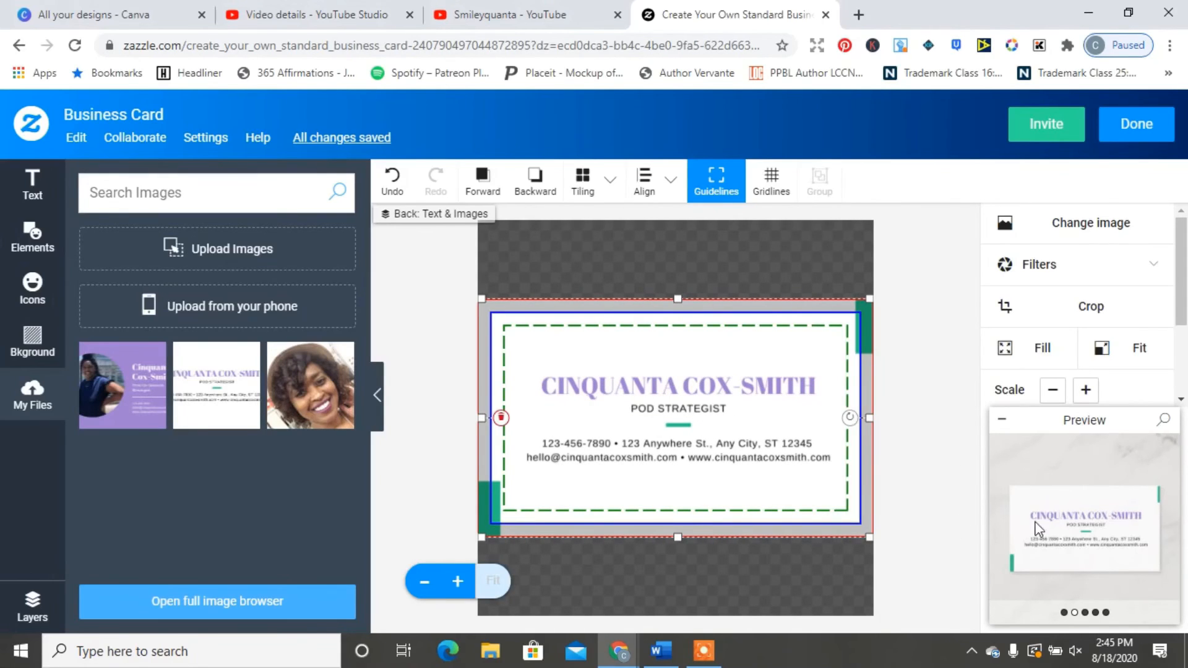
{"action": "left_click", "coordinate": [1072, 546]}
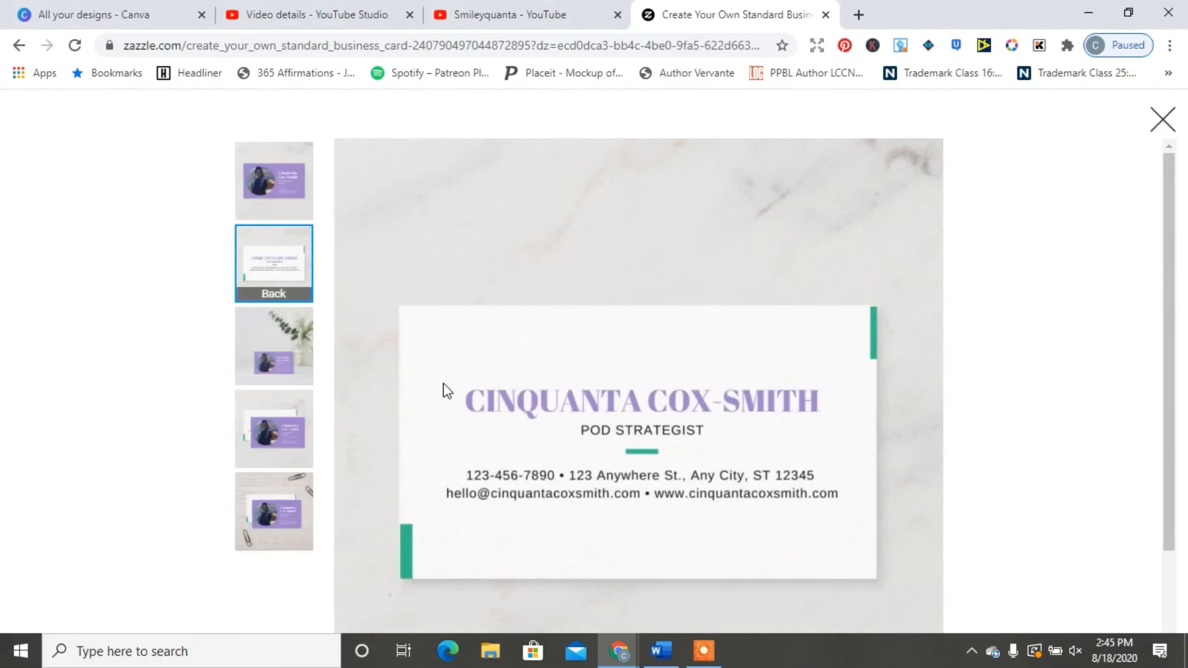
{"action": "left_click", "coordinate": [300, 204]}
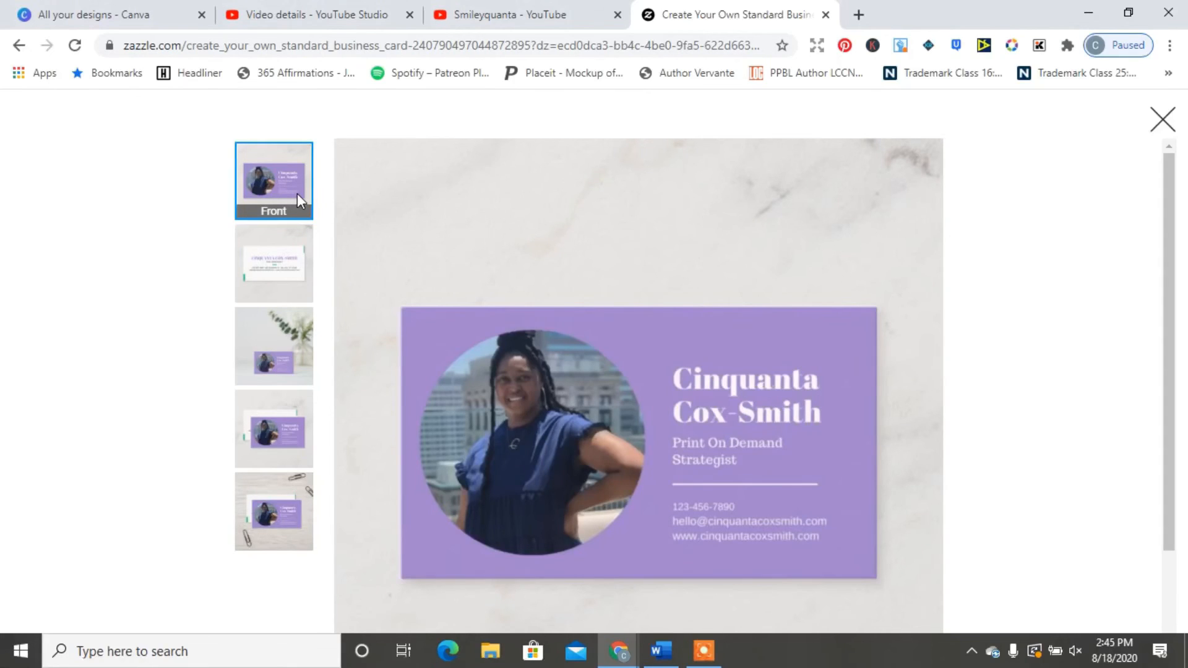
{"action": "left_click", "coordinate": [263, 284]}
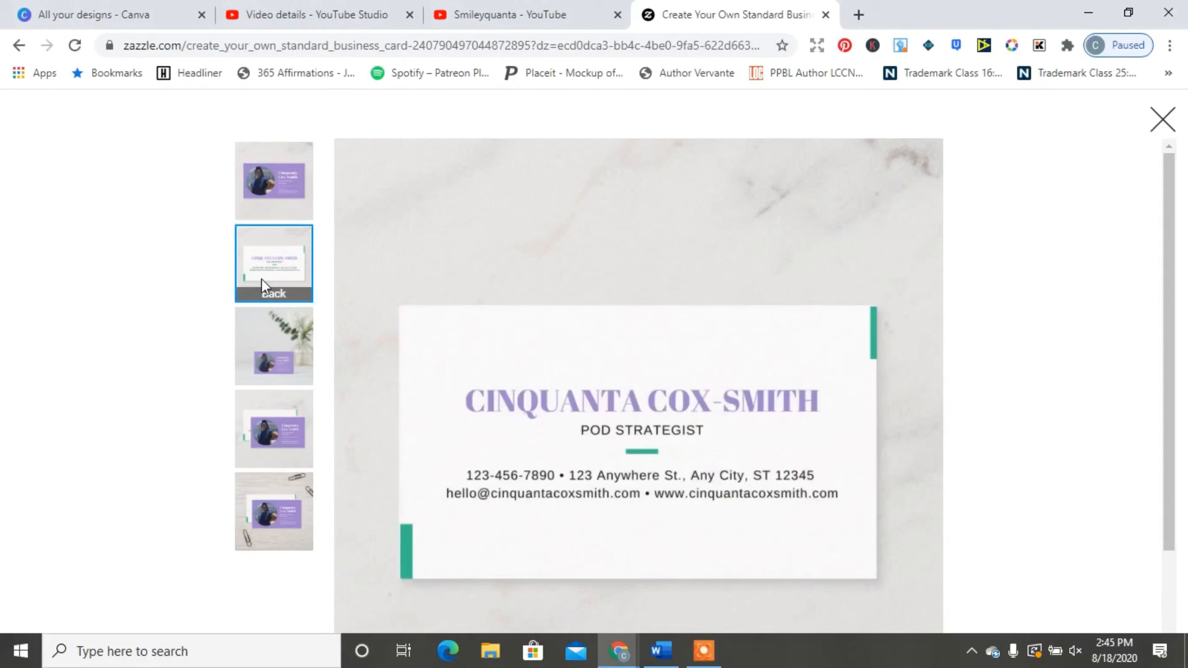
{"action": "left_click", "coordinate": [266, 340]}
{"action": "left_click", "coordinate": [280, 417]}
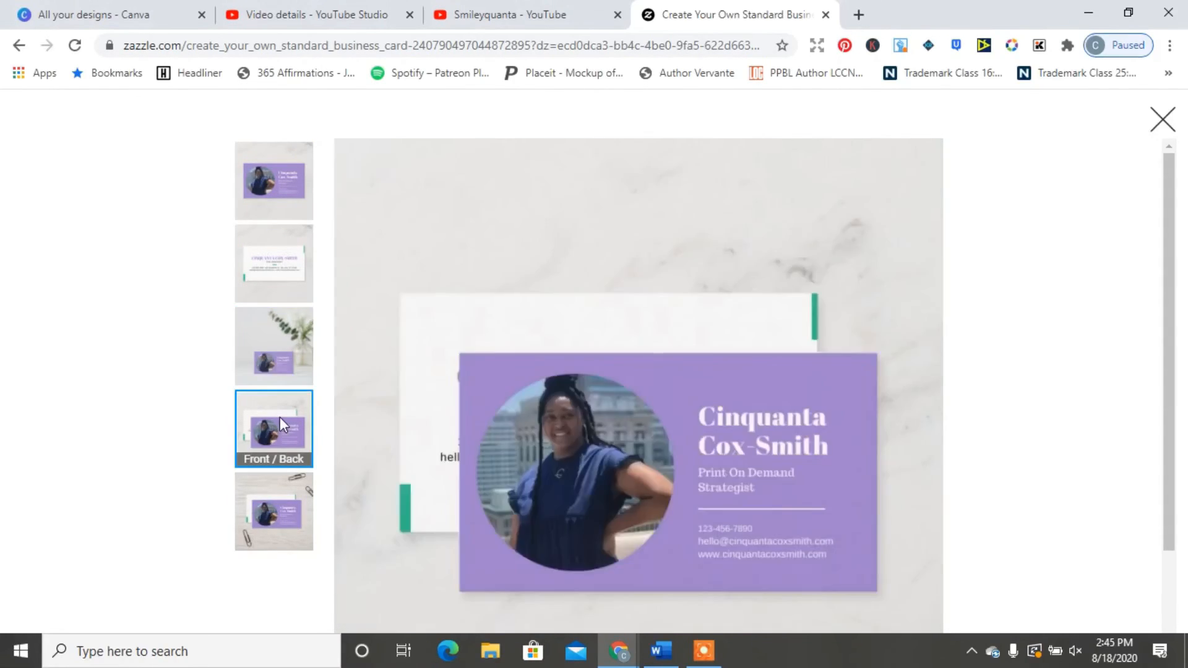
{"action": "left_click", "coordinate": [280, 513]}
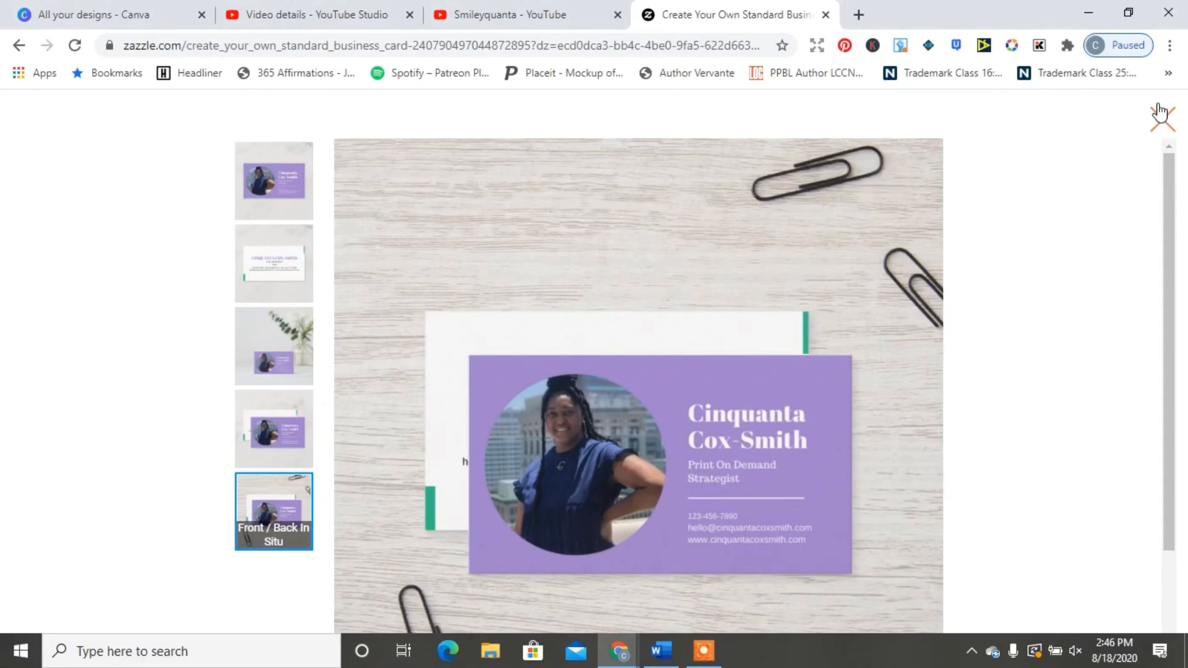
{"action": "left_click", "coordinate": [1161, 116]}
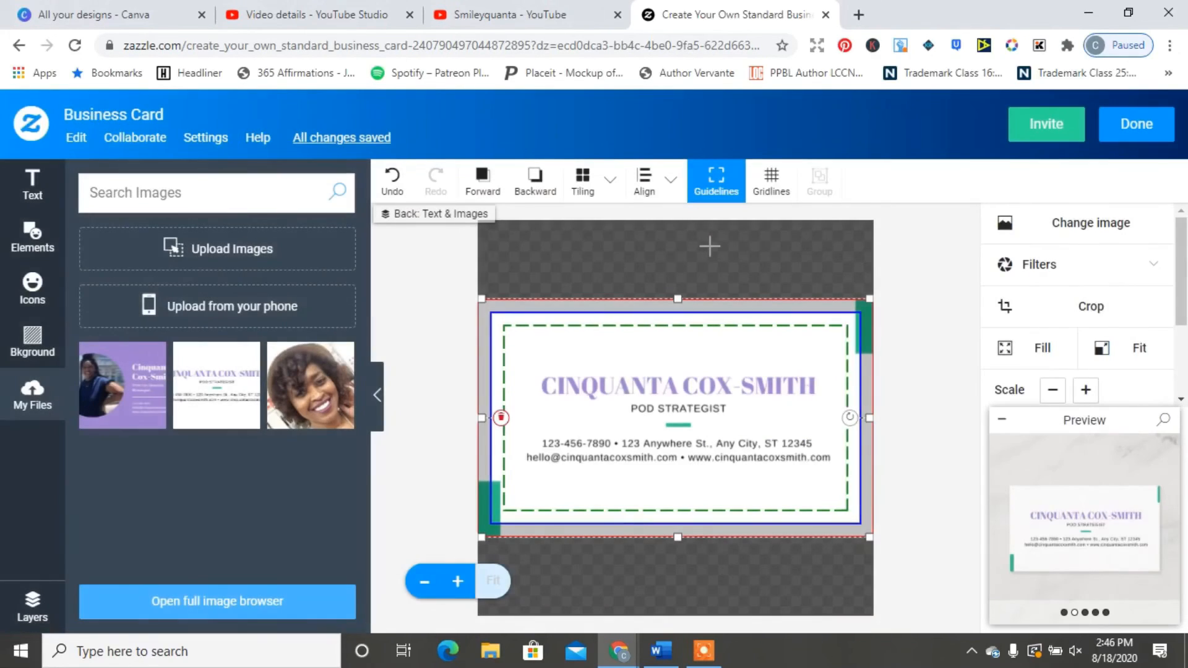
Step: Finish editing, add the Standard business card to the cart, and view the $20.95 cart
{"action": "left_click", "coordinate": [1117, 142]}
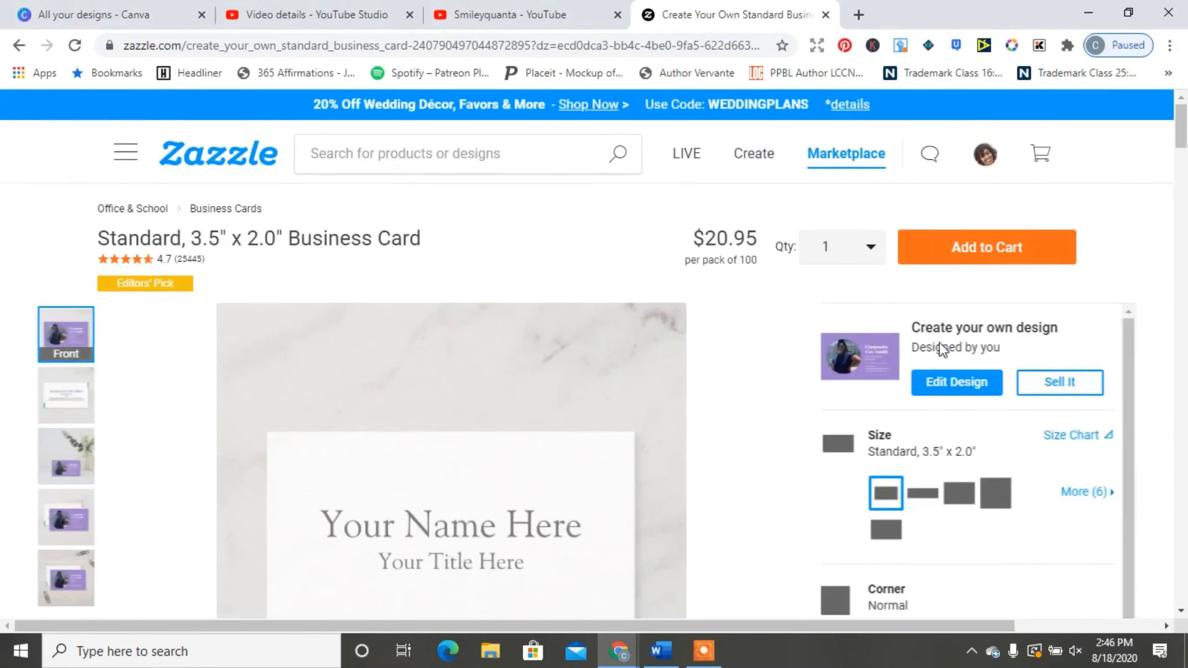
{"action": "scroll", "coordinate": [1183, 175], "scroll_direction": "down", "scroll_amount": 5}
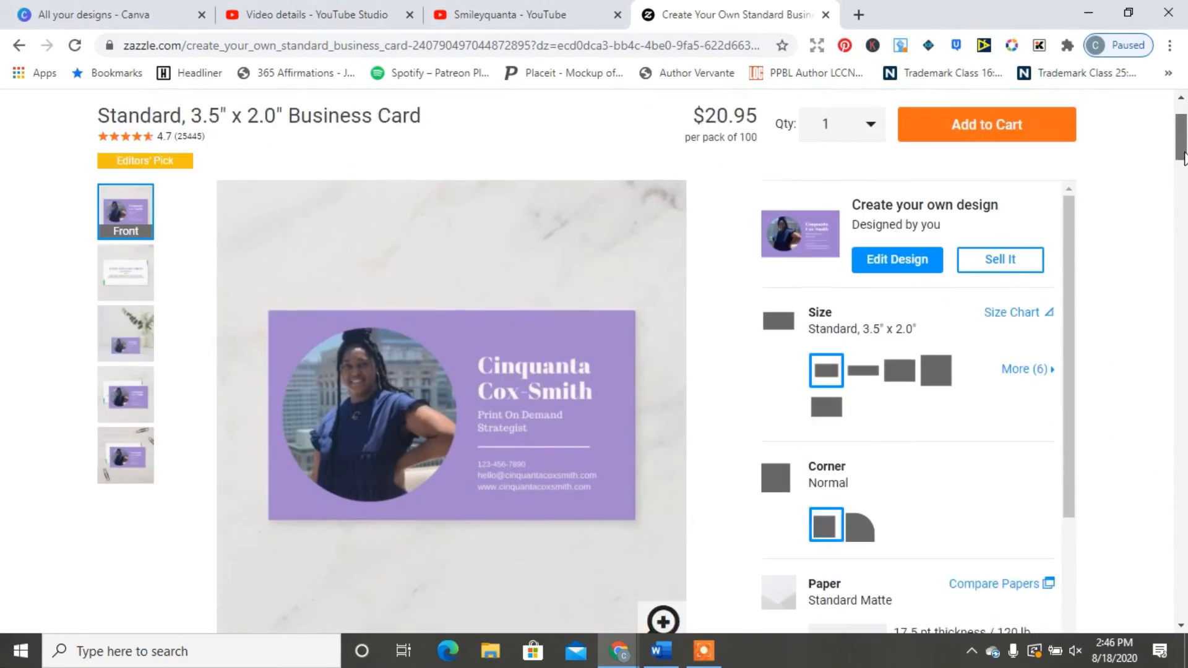
{"action": "scroll", "coordinate": [1184, 175], "scroll_direction": "up", "scroll_amount": 5}
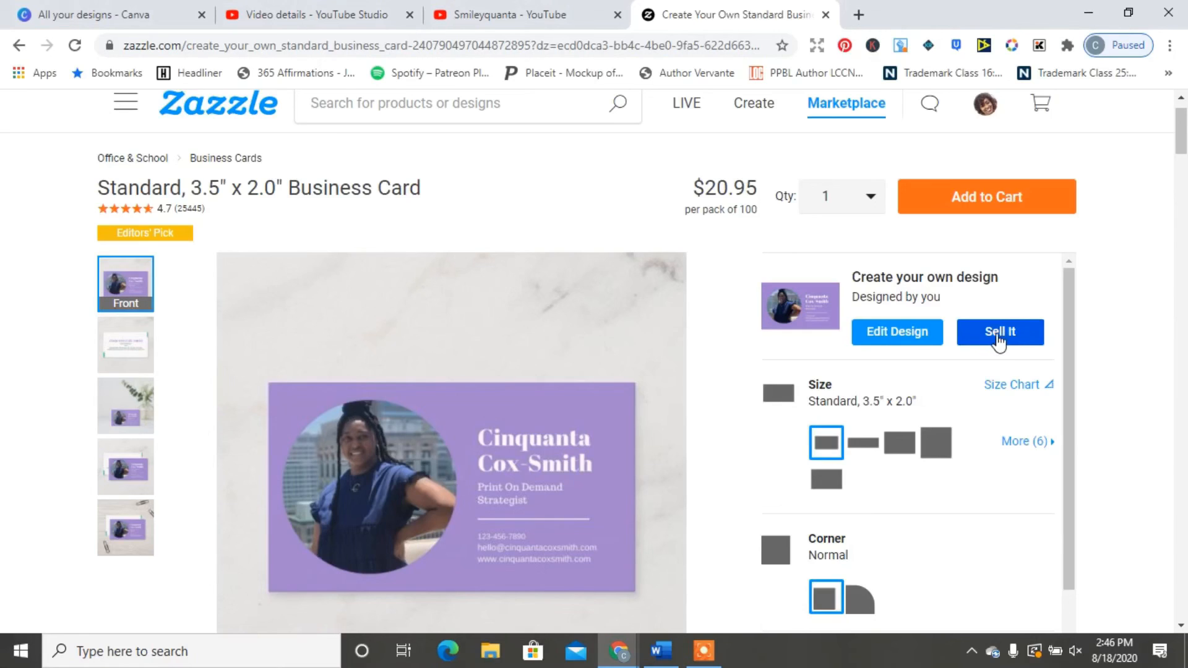
{"action": "left_click", "coordinate": [988, 205]}
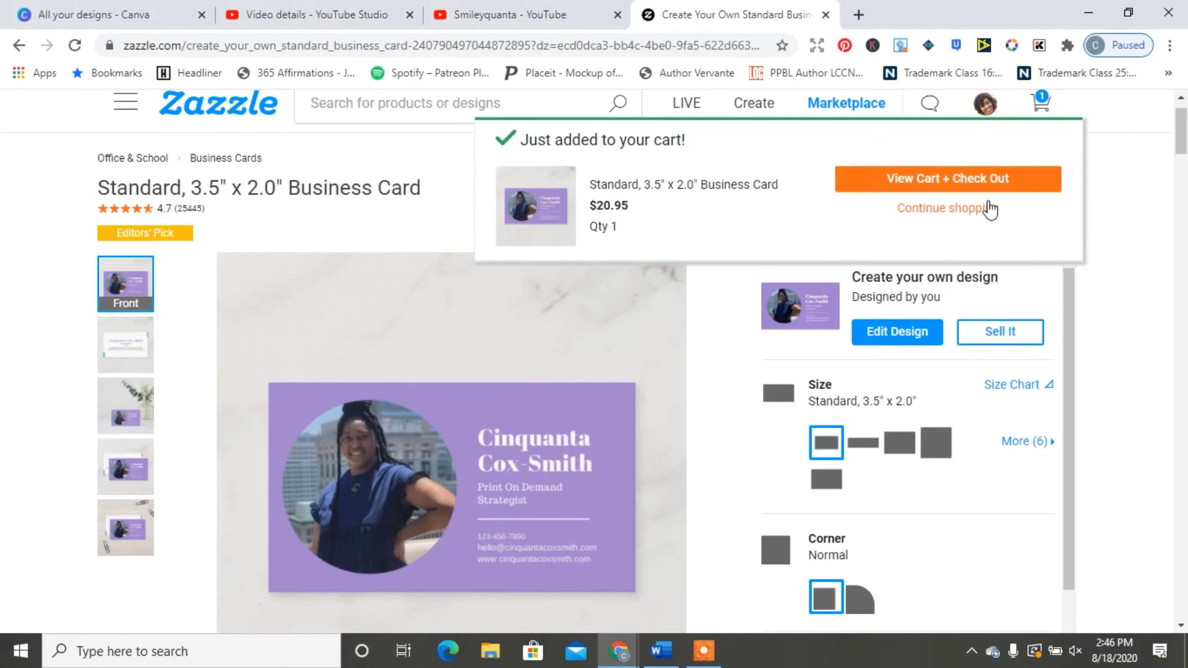
{"action": "left_click", "coordinate": [917, 197]}
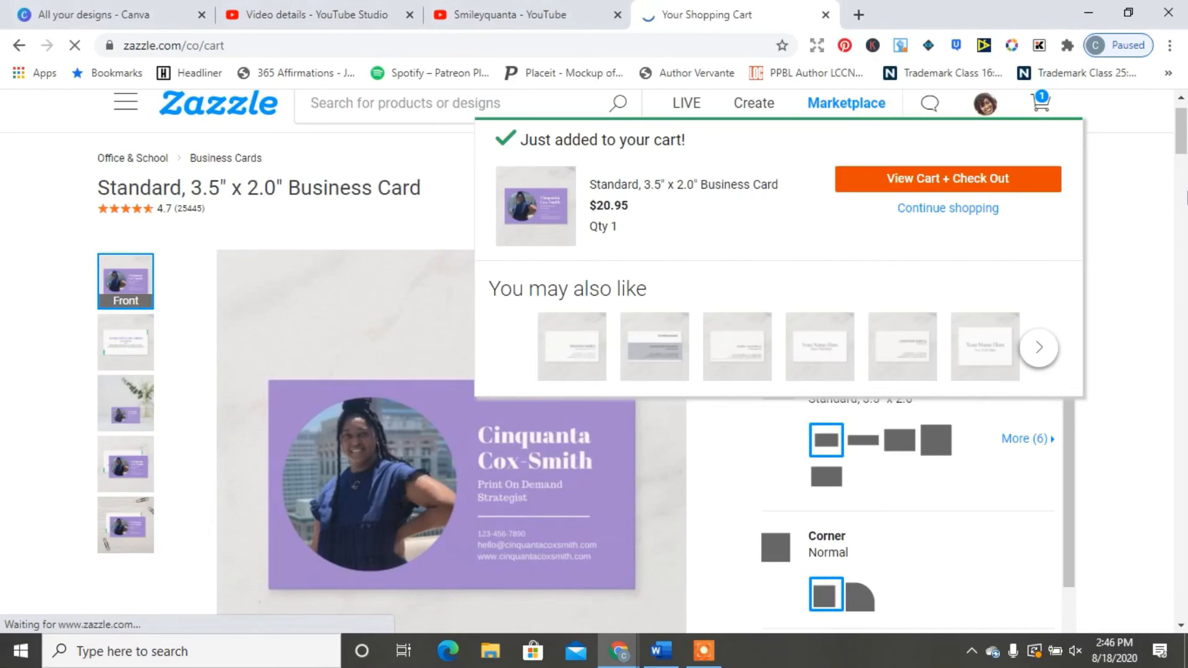